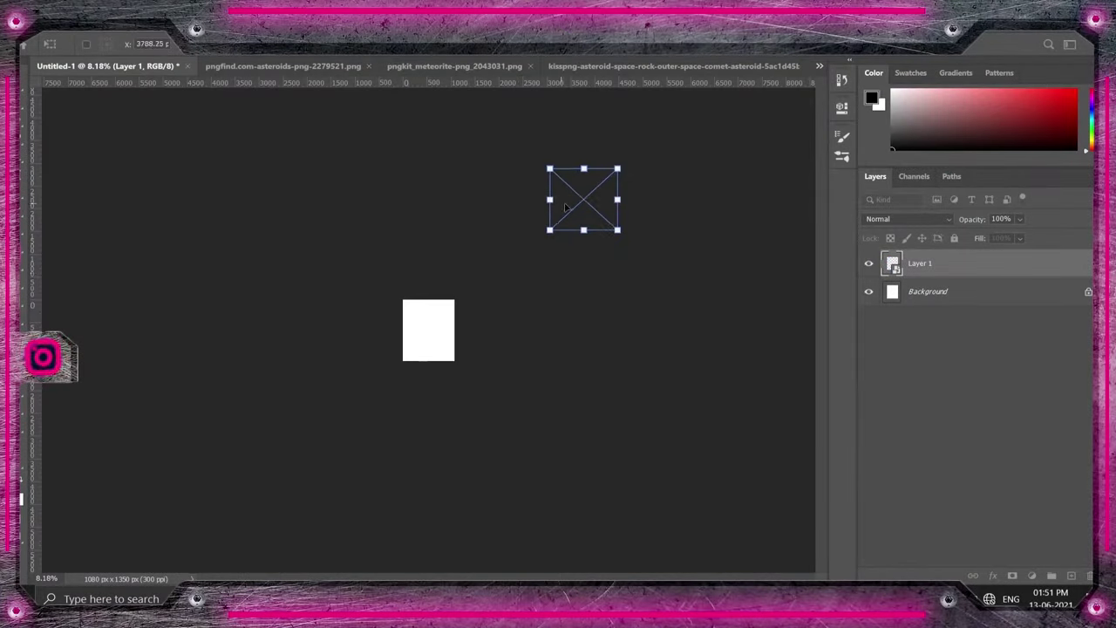
Step: Commit the placed nebula and enlarge it across the lower page
{"action": "key", "text": "ctrl+plus"}
{"action": "key", "text": "ctrl+plus"}
{"action": "key", "text": "ctrl+plus"}
{"action": "left_click_drag", "start_coordinate": [607, 187], "coordinate": [602, 196]}
{"action": "left_click_drag", "start_coordinate": [445, 348], "coordinate": [456, 360]}
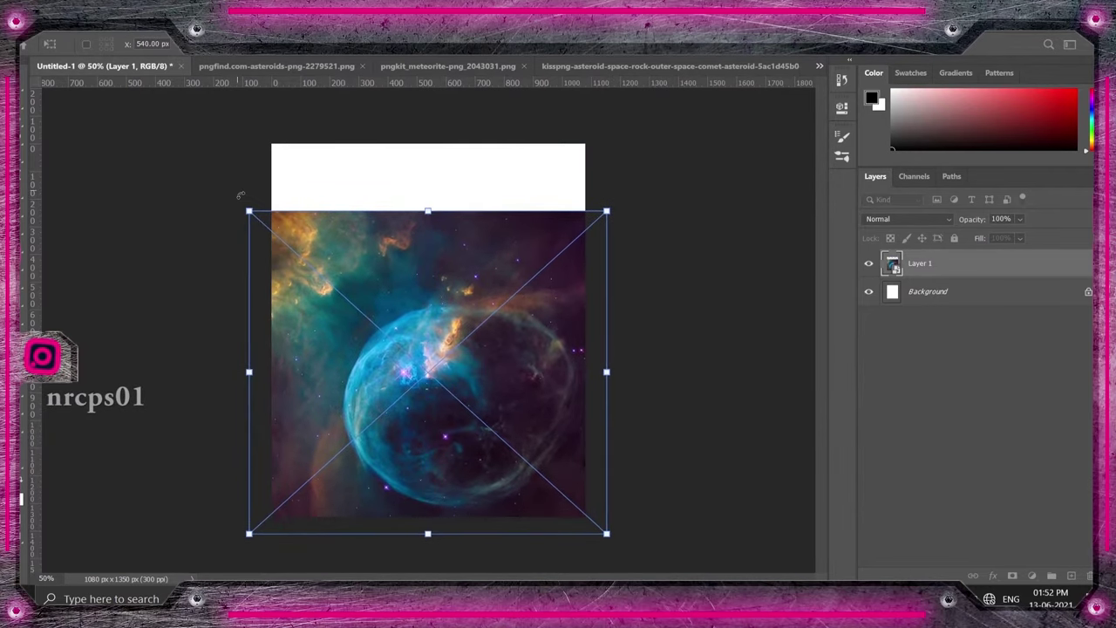
{"action": "left_click_drag", "start_coordinate": [249, 211], "coordinate": [259, 221]}
{"action": "left_click_drag", "start_coordinate": [427, 375], "coordinate": [414, 375]}
{"action": "key", "text": "Return"}
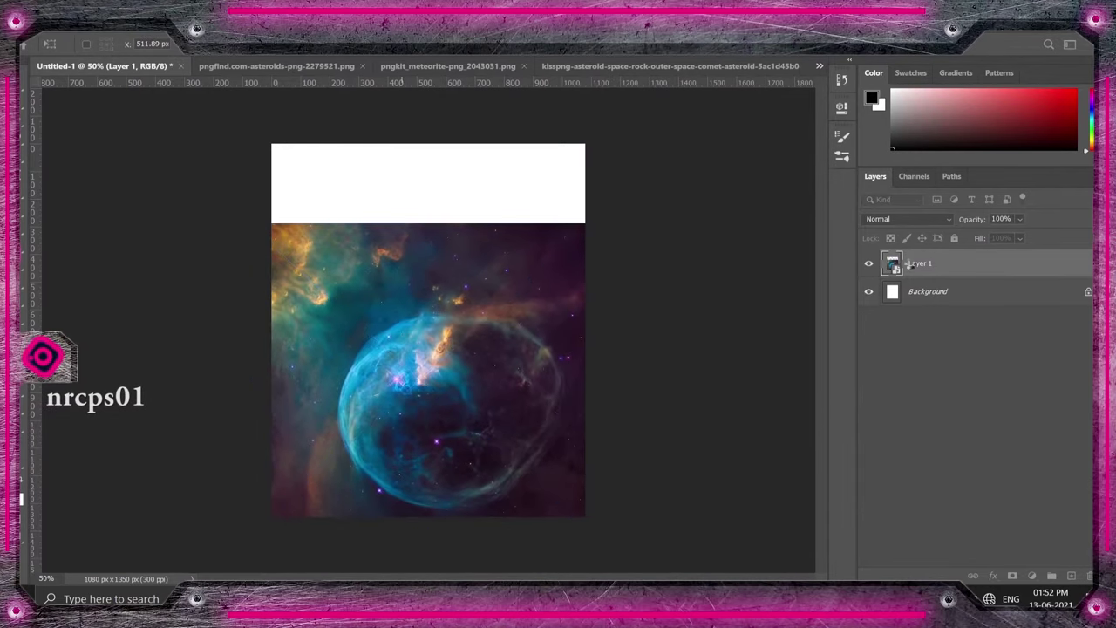
Step: Duplicate the nebula layer and move the copy up about 128 px
{"action": "key", "text": "ctrl+j"}
{"action": "key", "text": "ctrl+t"}
{"action": "left_click_drag", "start_coordinate": [466, 401], "coordinate": [465, 289]}
{"action": "right_click", "coordinate": [465, 289]}
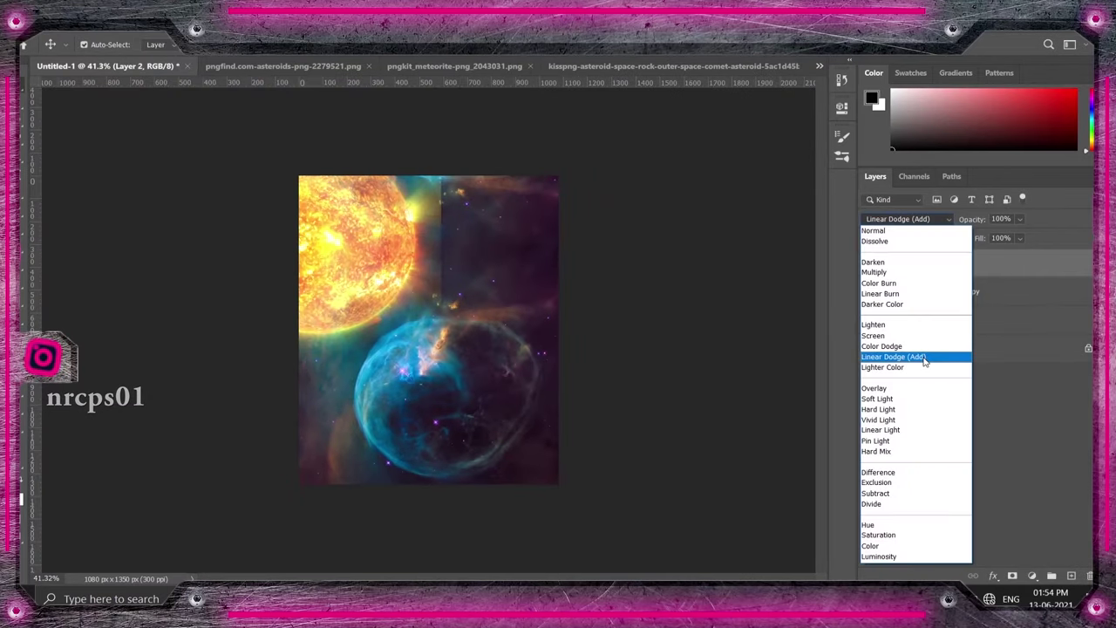
Step: Blend the sun as Linear Dodge (Add) and scale the Earth beyond the canvas bottom
{"action": "left_click", "coordinate": [924, 357]}
{"action": "key", "text": "ctrl+plus"}
{"action": "key", "text": "ctrl+plus"}
{"action": "key", "text": "ctrl+t"}
{"action": "left_click_drag", "start_coordinate": [377, 173], "coordinate": [390, 208]}
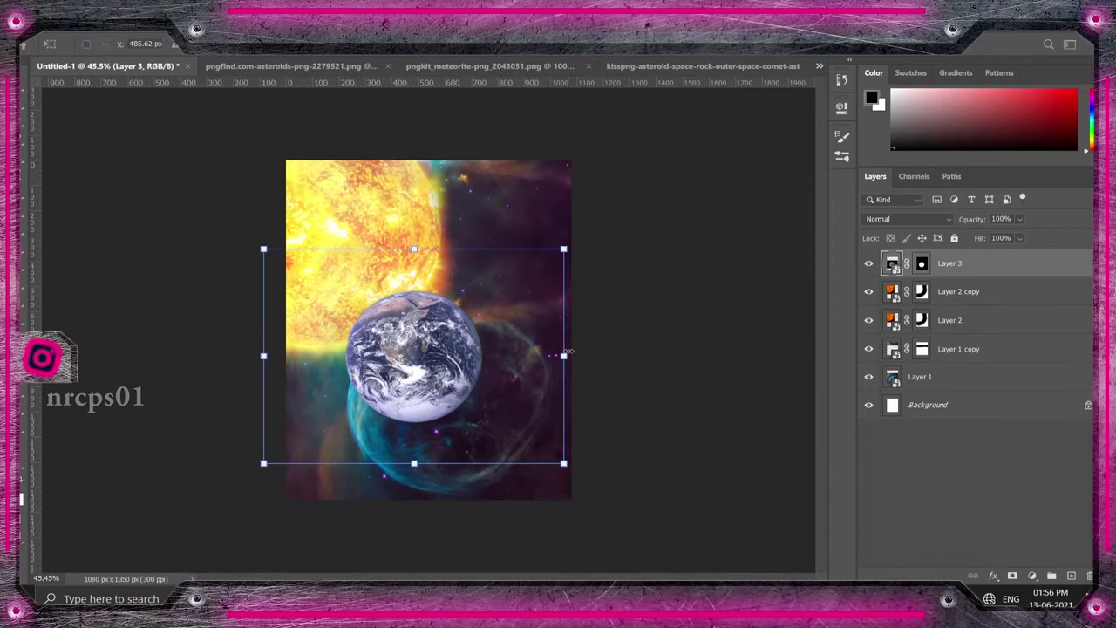
{"action": "left_click_drag", "start_coordinate": [564, 355], "coordinate": [742, 418]}
{"action": "scroll", "coordinate": [563, 378], "scroll_direction": "down", "scroll_amount": 3}
{"action": "mouse_move", "coordinate": [563, 378]}
{"action": "left_mouse_down"}
{"action": "mouse_move", "coordinate": [571, 398]}
{"action": "mouse_move", "coordinate": [386, 462]}
{"action": "left_mouse_up"}
{"action": "key", "text": "Return"}
{"action": "key", "text": "ctrl+0"}
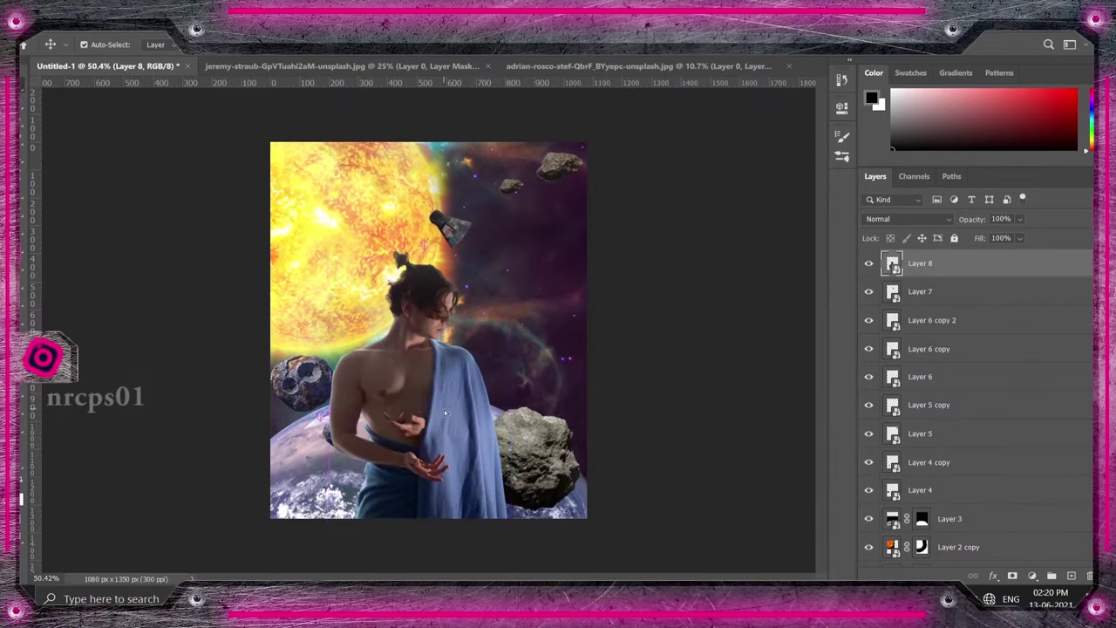
Step: Enlarge the towel-wrapped man's layer and shift him up and left
{"action": "key", "text": "ctrl+t"}
{"action": "left_click_drag", "start_coordinate": [324, 250], "coordinate": [311, 212]}
{"action": "mouse_move", "coordinate": [436, 324]}
{"action": "left_mouse_down"}
{"action": "mouse_move", "coordinate": [412, 360]}
{"action": "mouse_move", "coordinate": [457, 367]}
{"action": "left_mouse_up"}
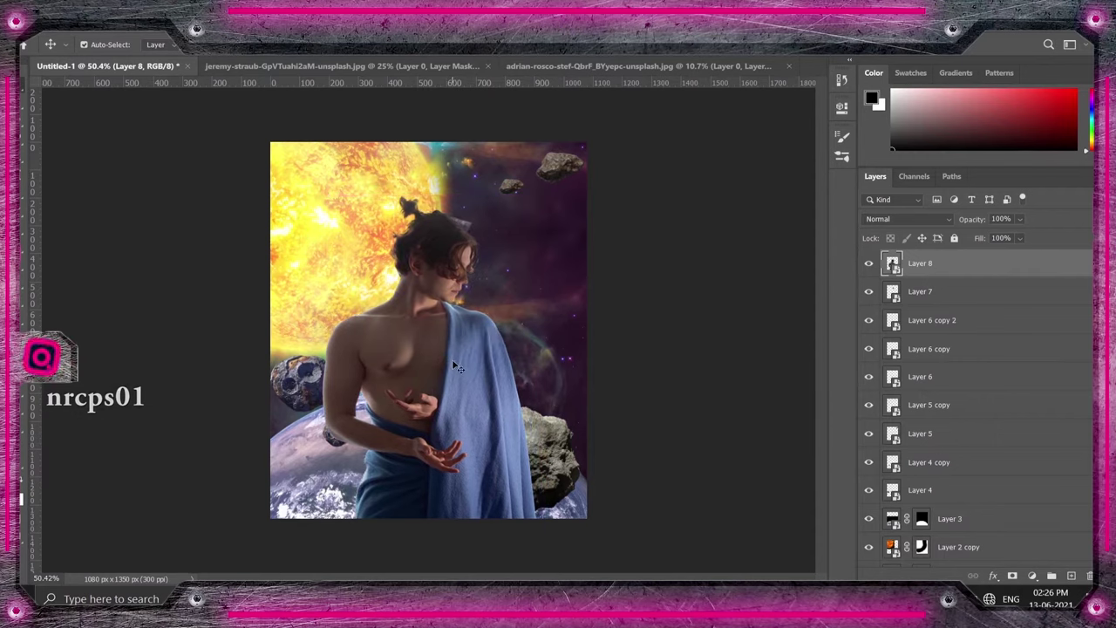
Step: Hide the man's Layer 8 and move the small spaceship further right
{"action": "left_click", "coordinate": [964, 322]}
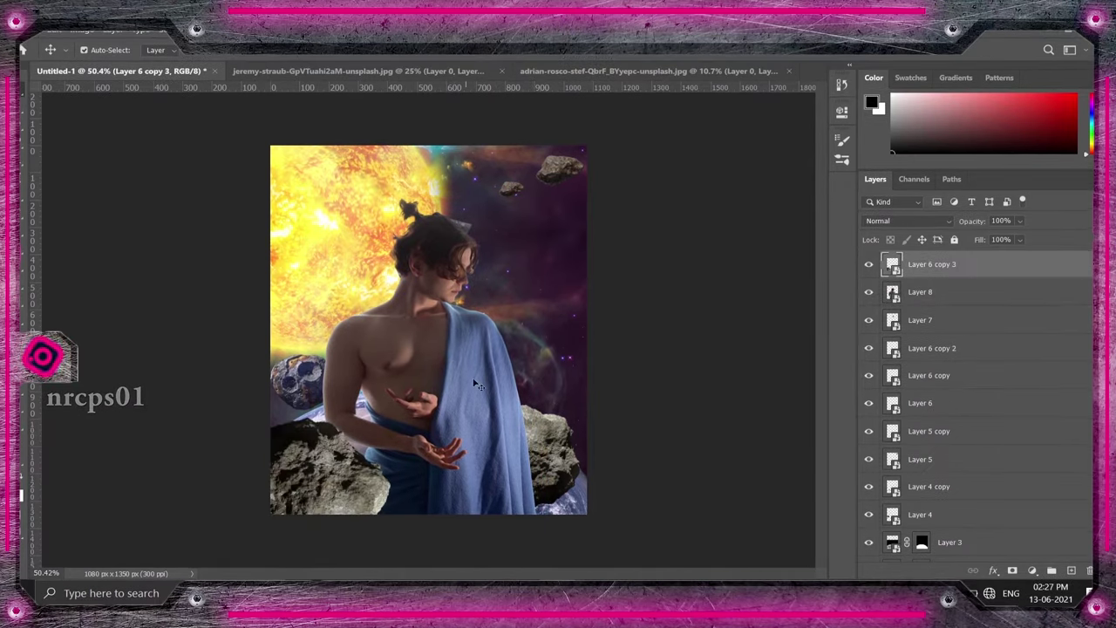
{"action": "left_click", "coordinate": [475, 382]}
{"action": "left_click", "coordinate": [868, 292]}
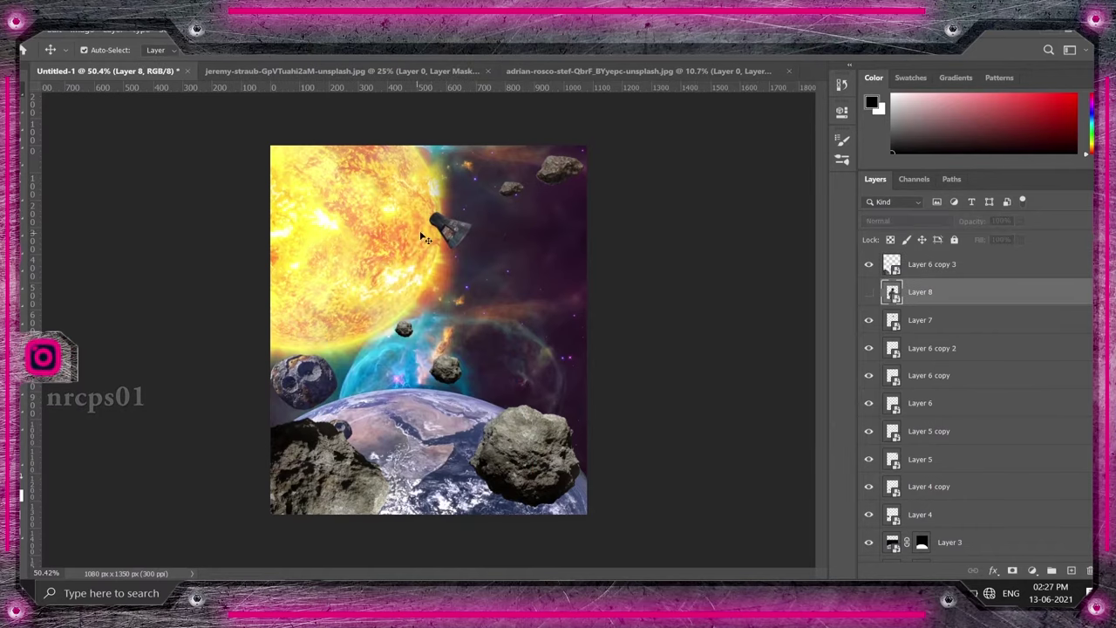
{"action": "left_click_drag", "start_coordinate": [451, 228], "coordinate": [560, 253]}
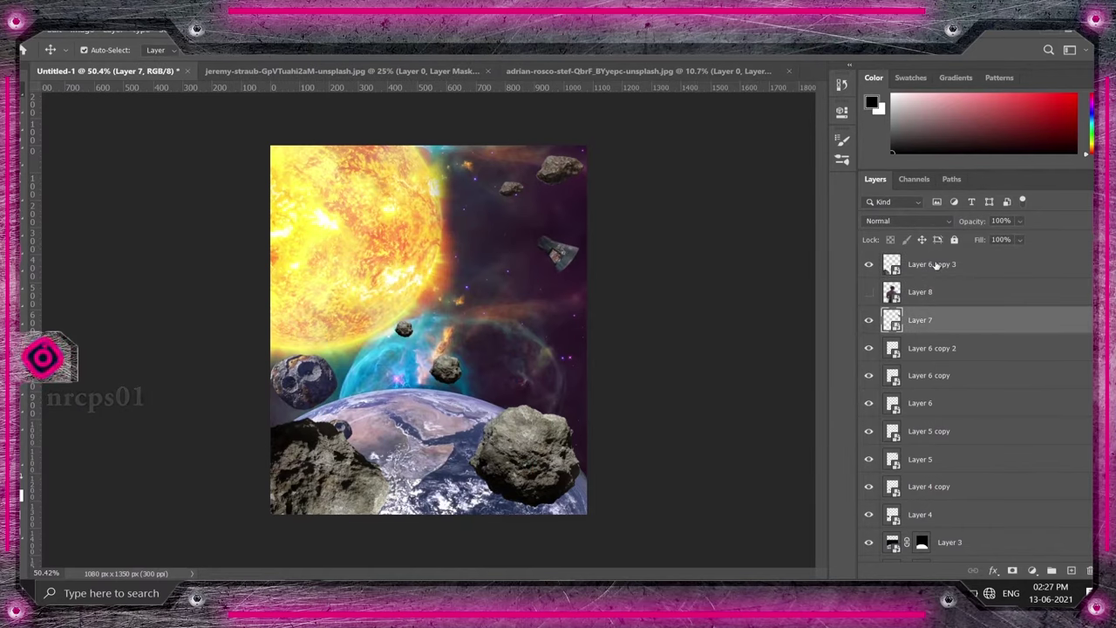
{"action": "left_click", "coordinate": [942, 265]}
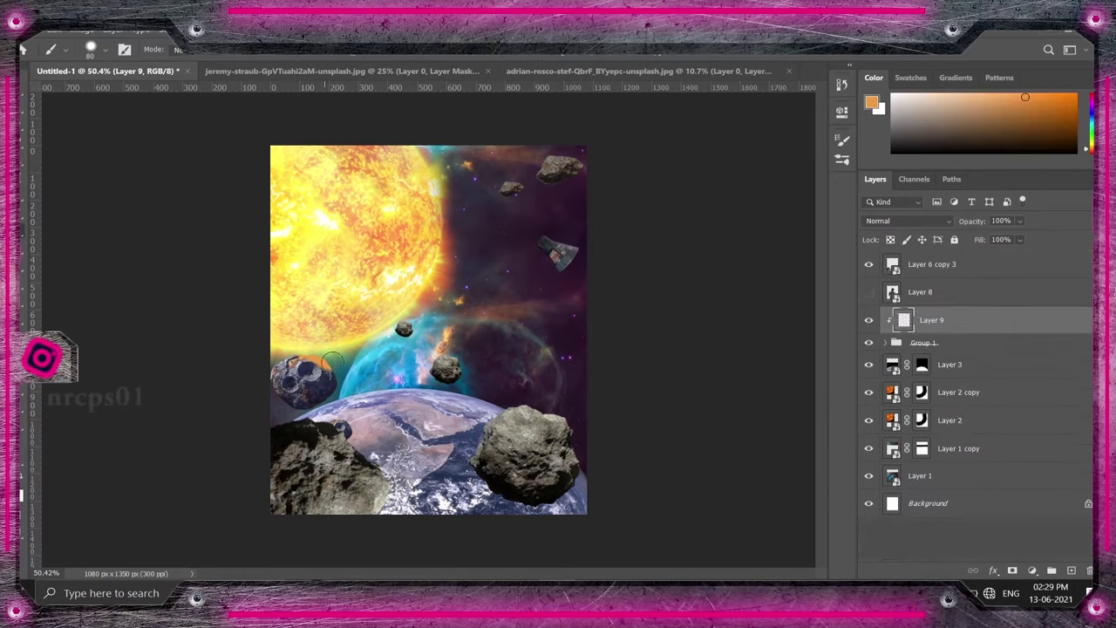
Step: Set Layer 9 to Soft Light and pick a new brush preset at size 175
{"action": "left_click", "coordinate": [898, 223]}
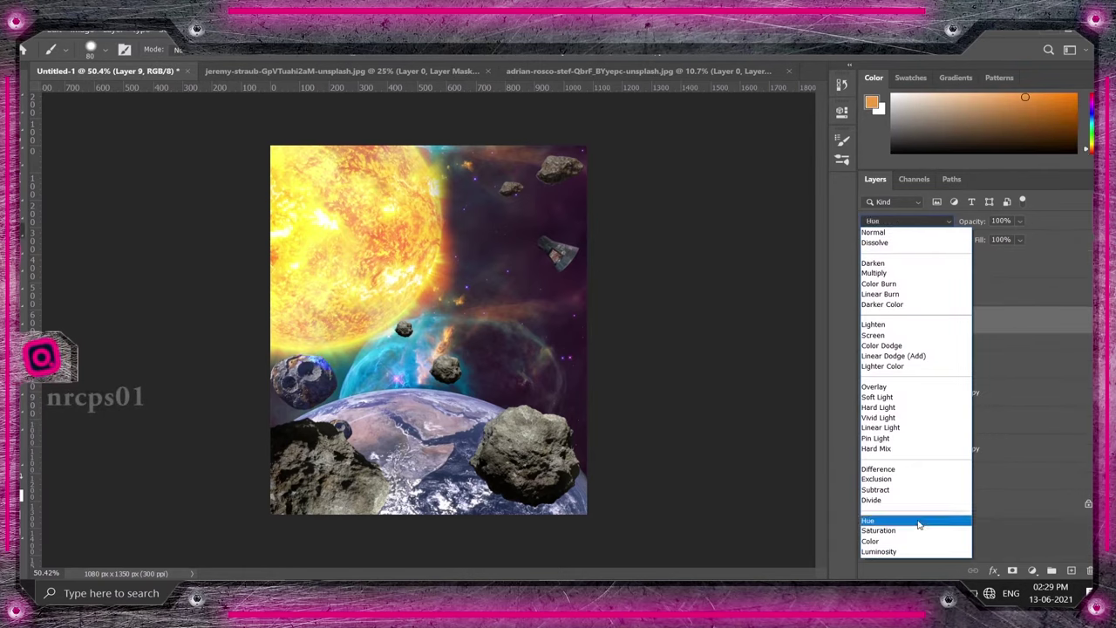
{"action": "left_click", "coordinate": [911, 399]}
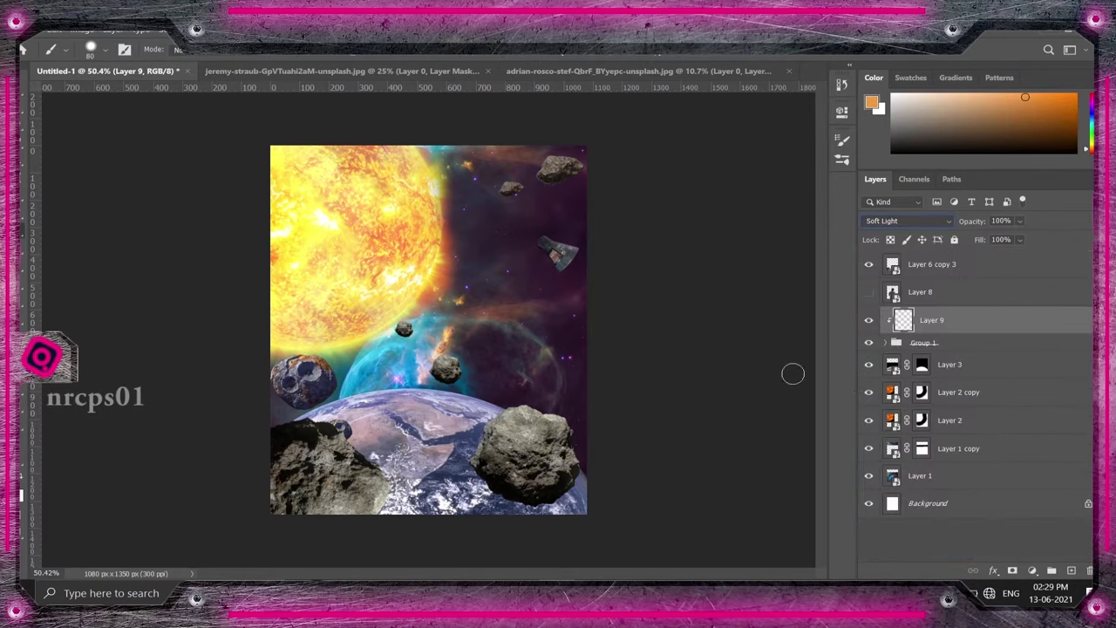
{"action": "right_click", "coordinate": [357, 349]}
{"action": "left_click", "coordinate": [445, 254]}
{"action": "key", "text": "Return"}
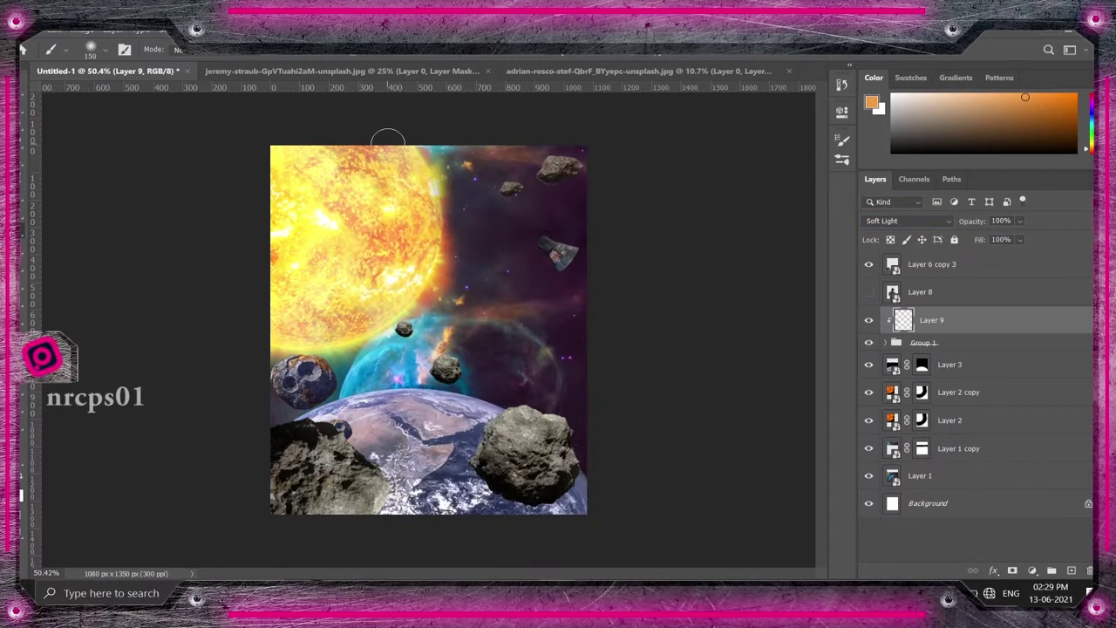
{"action": "scroll", "coordinate": [318, 398], "scroll_direction": "up", "scroll_amount": 4}
{"action": "key", "text": "bracketright"}
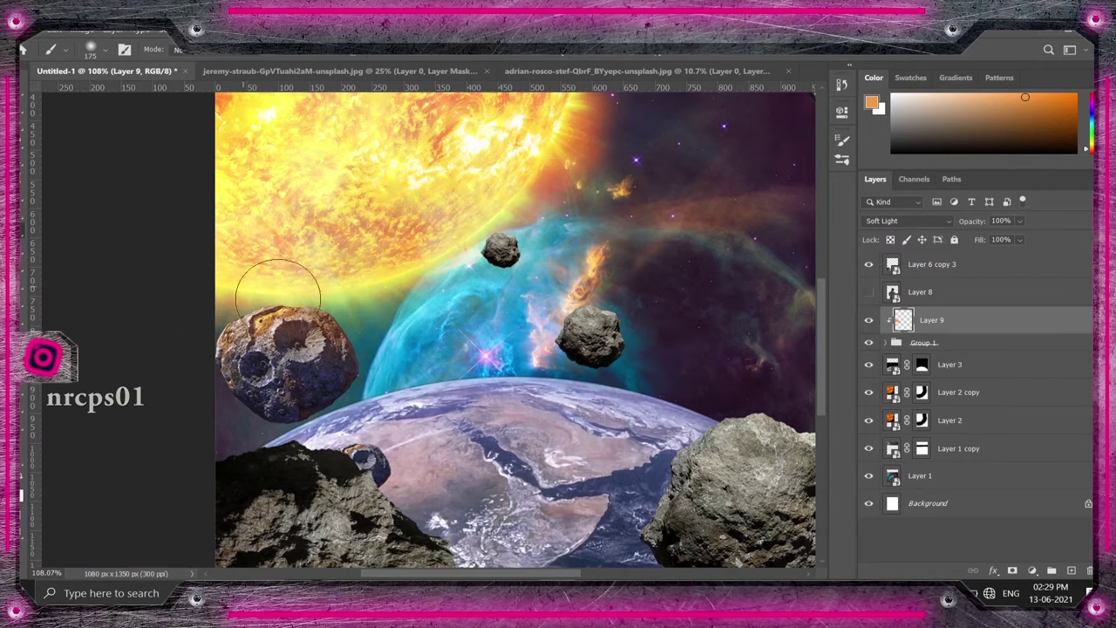
Step: Switch Layer 9 to Color blending and erase stray orange paint with a 175 px eraser
{"action": "left_click", "coordinate": [907, 221]}
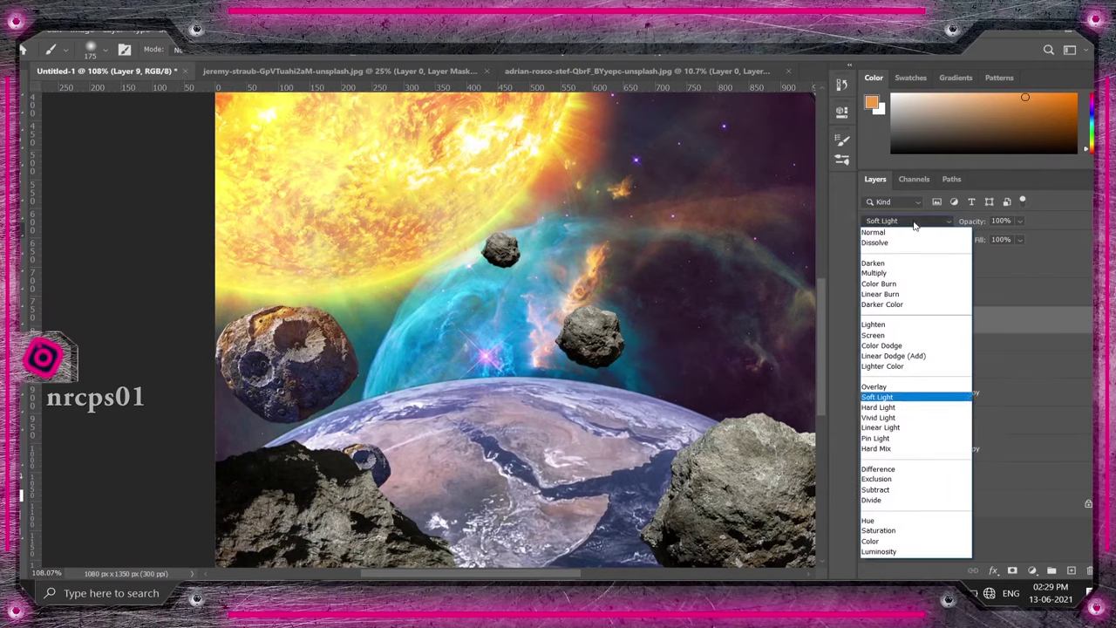
{"action": "left_click", "coordinate": [870, 541]}
{"action": "key", "text": "e"}
{"action": "key", "text": "bracketright"}
{"action": "key", "text": "bracketright"}
{"action": "key", "text": "bracketright"}
{"action": "mouse_move", "coordinate": [279, 349]}
{"action": "left_mouse_down"}
{"action": "mouse_move", "coordinate": [240, 344]}
{"action": "mouse_move", "coordinate": [277, 375]}
{"action": "left_mouse_up"}
Step: Paint the large left asteroid orange-brown with a 250 px brush
{"action": "key", "text": "b"}
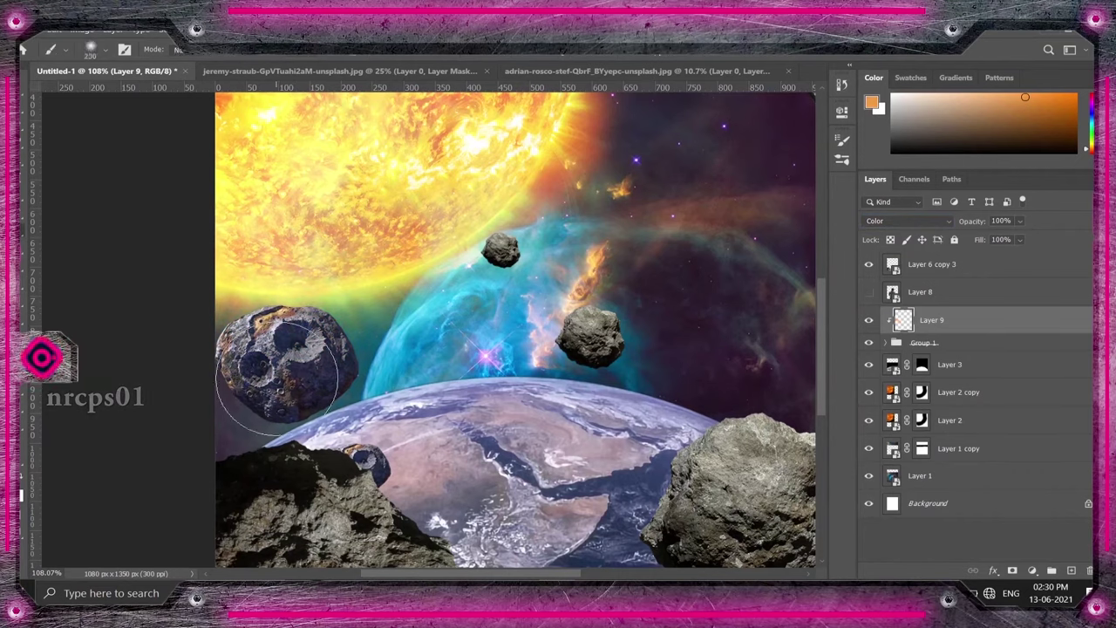
{"action": "key", "text": "bracketright"}
{"action": "key", "text": "bracketright"}
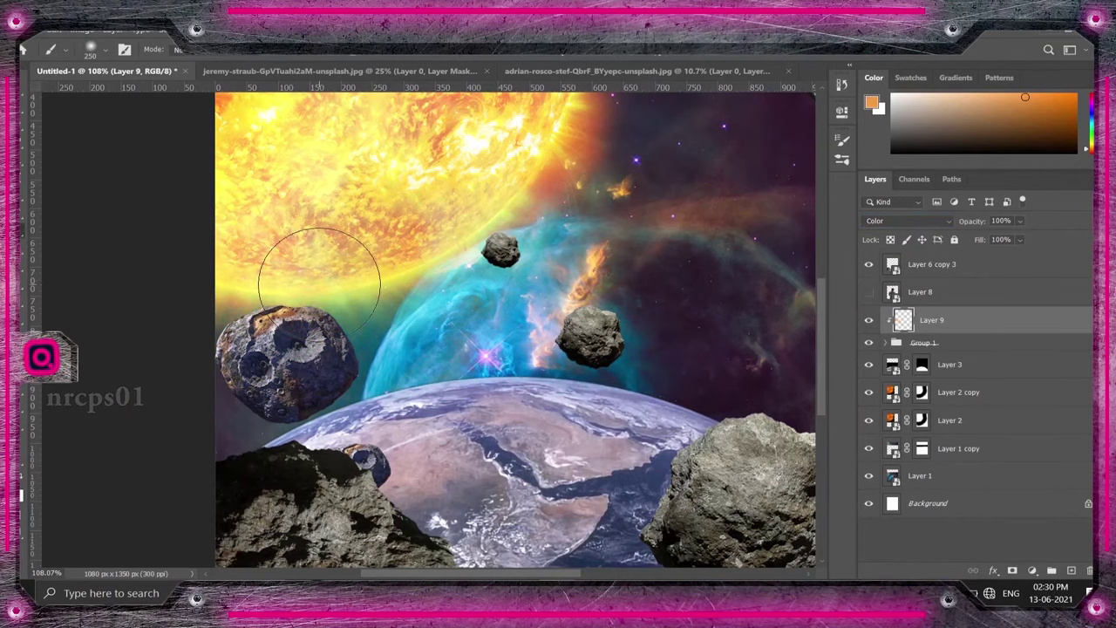
{"action": "left_click_drag", "start_coordinate": [249, 287], "coordinate": [296, 329]}
{"action": "key", "text": "bracketleft"}
{"action": "key", "text": "bracketleft"}
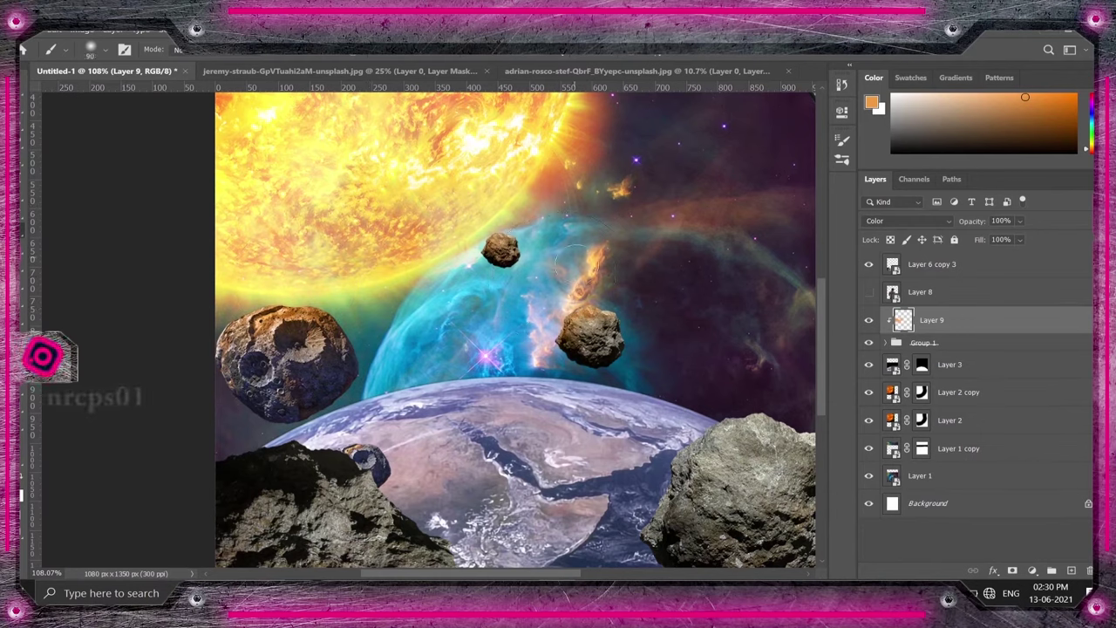
{"action": "scroll", "coordinate": [654, 403], "scroll_direction": "down", "scroll_amount": 2}
{"action": "scroll", "coordinate": [307, 296], "scroll_direction": "up", "scroll_amount": 1}
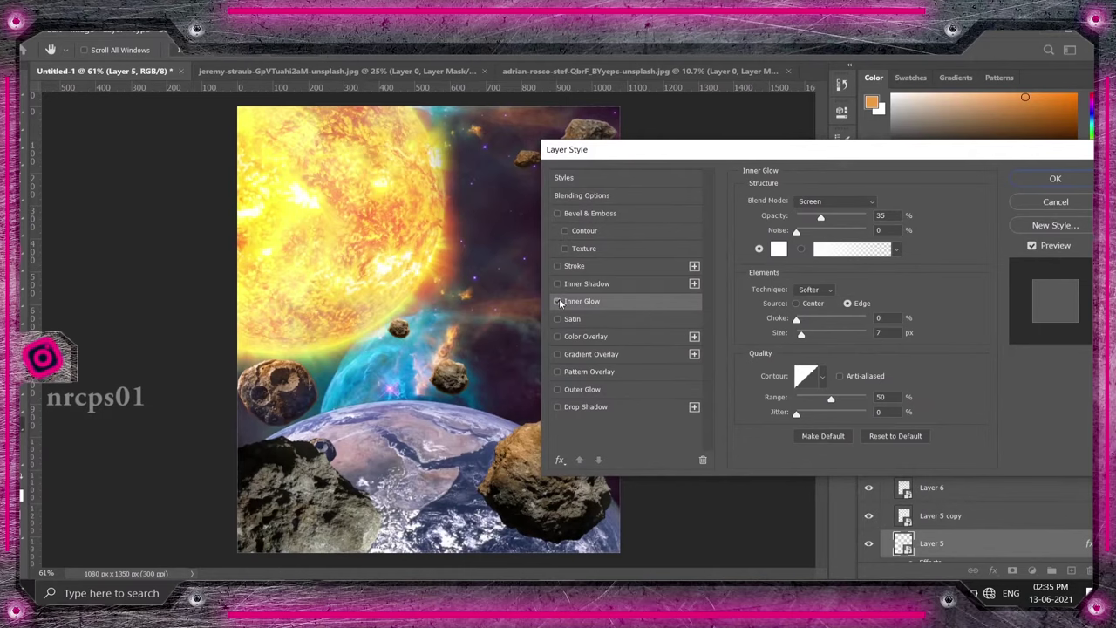
Step: Apply an Inner Shadow to Layer 5, adjusting its angle and choke
{"action": "left_click", "coordinate": [576, 284]}
{"action": "left_click", "coordinate": [1055, 178]}
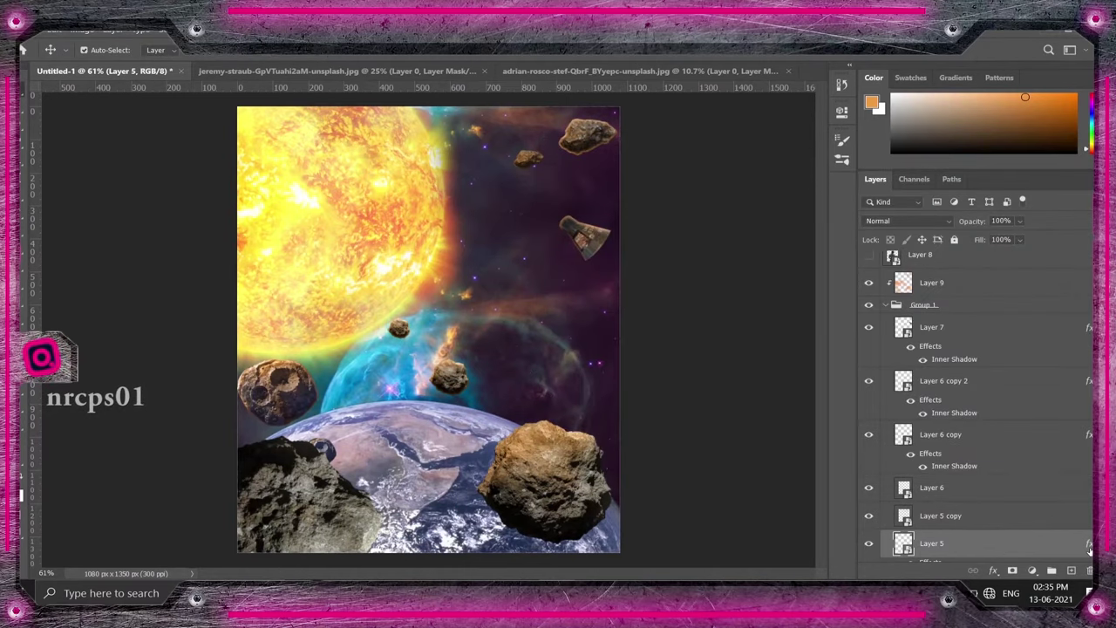
{"action": "double_click", "coordinate": [1088, 545]}
{"action": "left_click", "coordinate": [586, 283]}
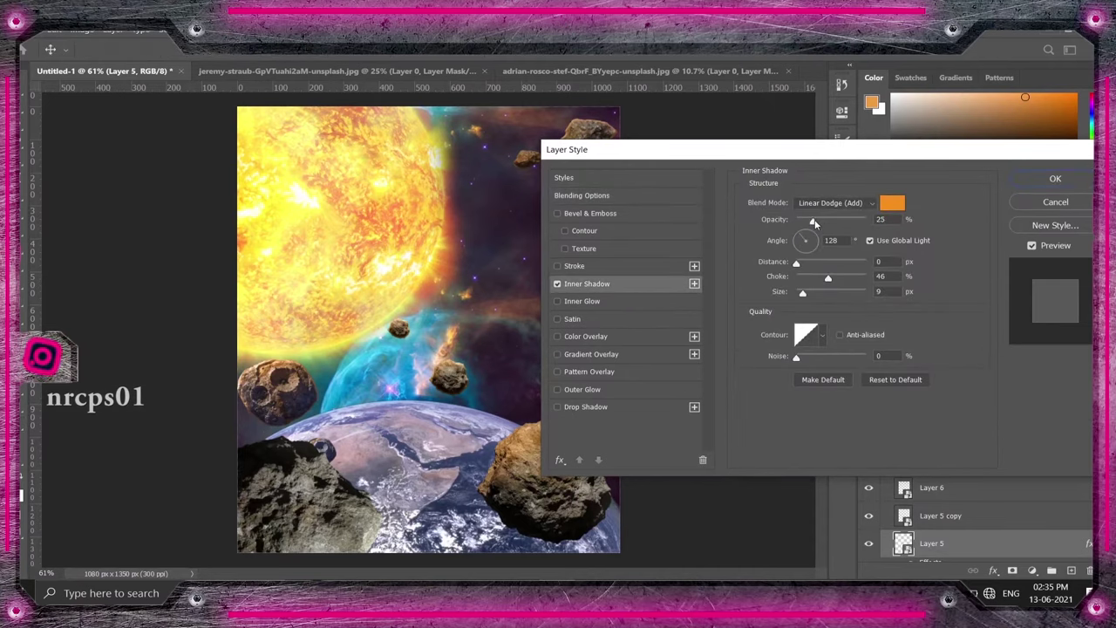
{"action": "left_click_drag", "start_coordinate": [796, 231], "coordinate": [794, 235]}
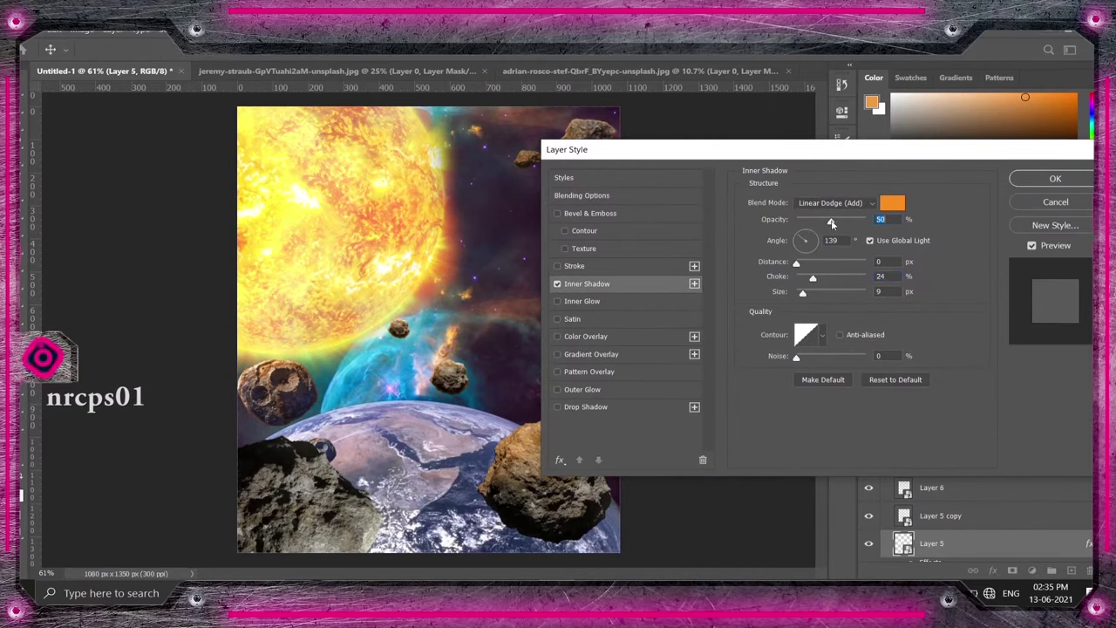
{"action": "left_click", "coordinate": [1054, 179]}
Step: Give Layer 5 copy an inner shadow with opacity 26 and 1 px distance
{"action": "left_click", "coordinate": [1081, 522]}
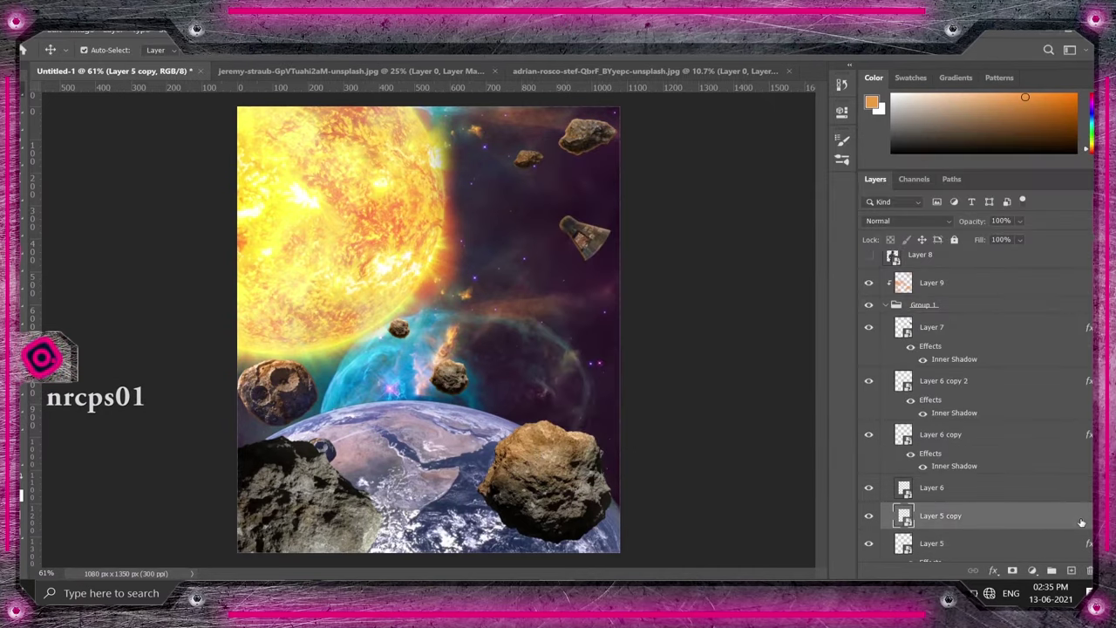
{"action": "double_click", "coordinate": [1059, 517]}
{"action": "left_click", "coordinate": [586, 283]}
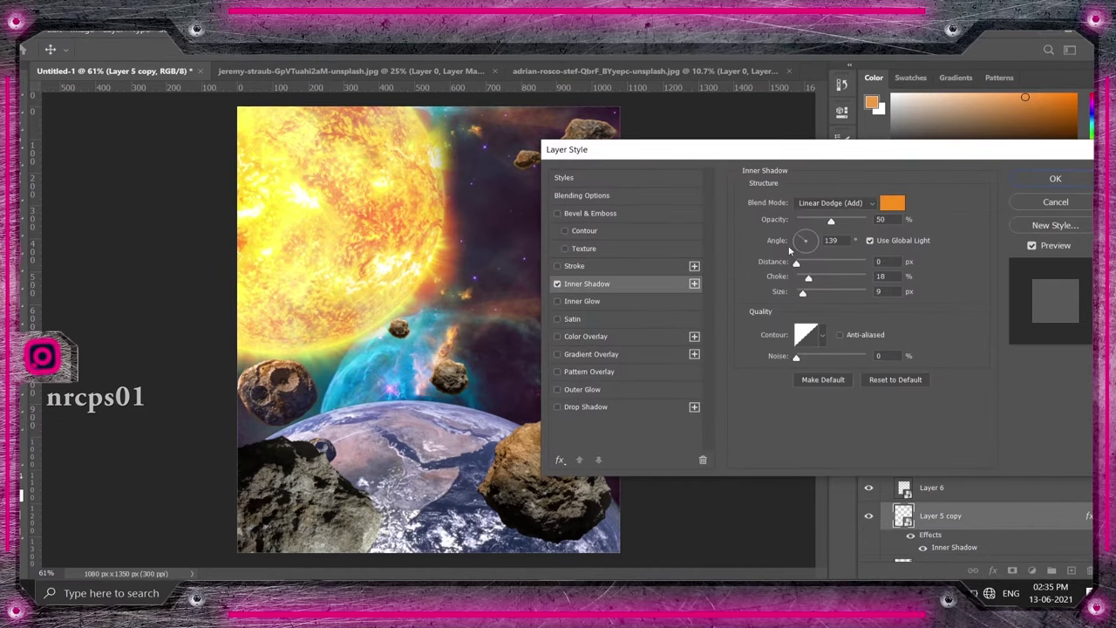
{"action": "left_click_drag", "start_coordinate": [811, 225], "coordinate": [814, 225]}
{"action": "left_click_drag", "start_coordinate": [796, 263], "coordinate": [798, 266]}
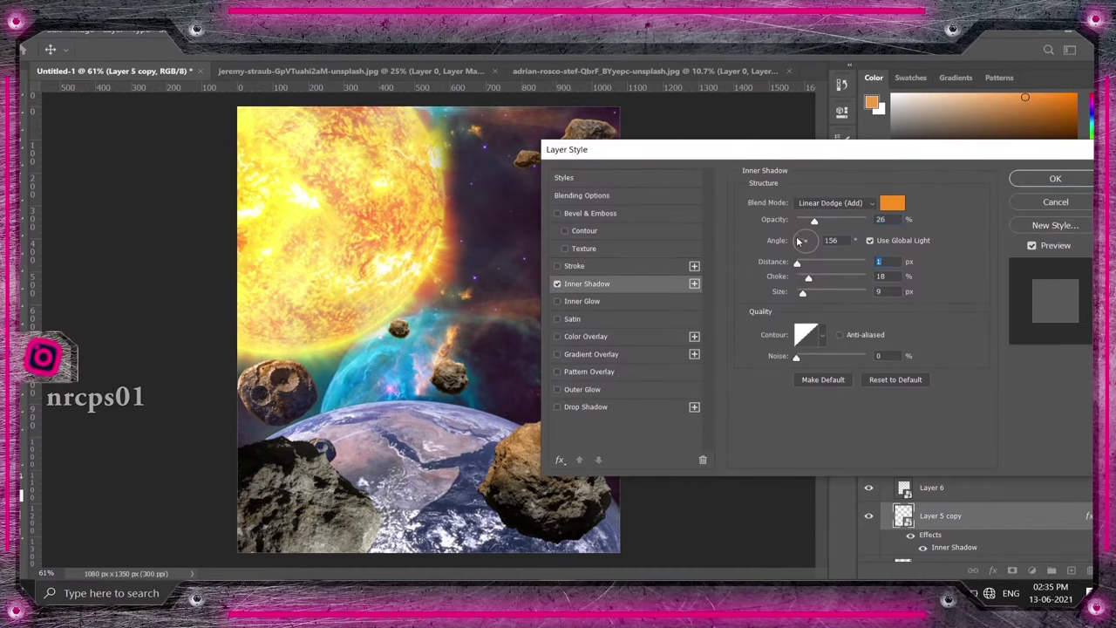
{"action": "left_click", "coordinate": [1055, 178]}
Step: Set Layer 6's inner shadow to Screen, 0 px distance, 5 px size, with a rotated angle
{"action": "left_click", "coordinate": [931, 487]}
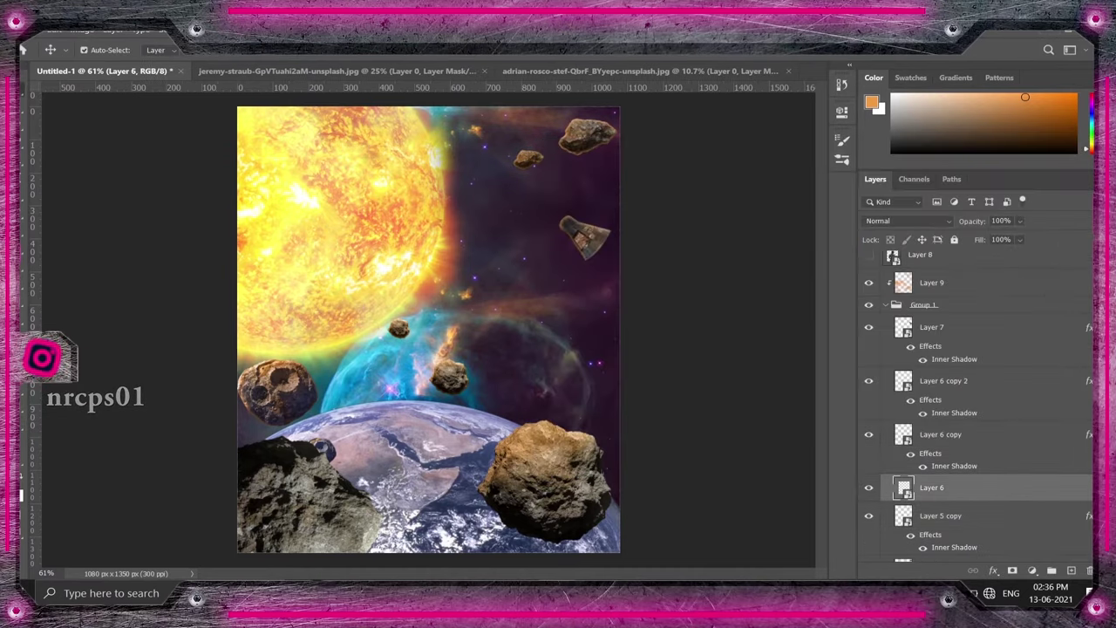
{"action": "double_click", "coordinate": [1083, 495]}
{"action": "left_click", "coordinate": [645, 286]}
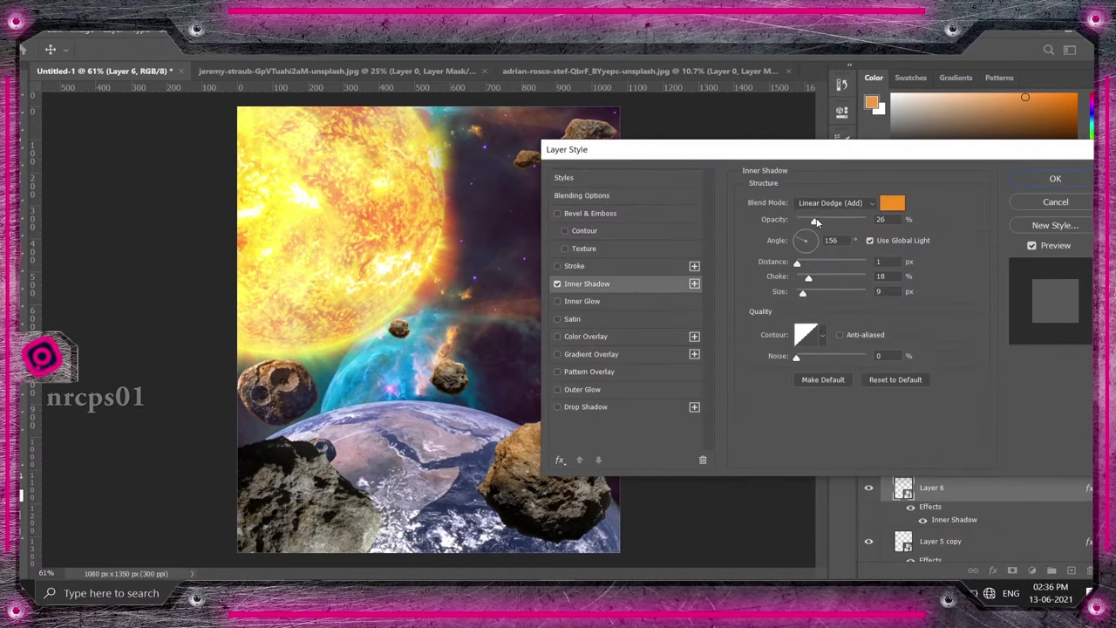
{"action": "left_click_drag", "start_coordinate": [798, 261], "coordinate": [814, 277]}
{"action": "left_click", "coordinate": [836, 202]}
{"action": "left_click", "coordinate": [824, 312]}
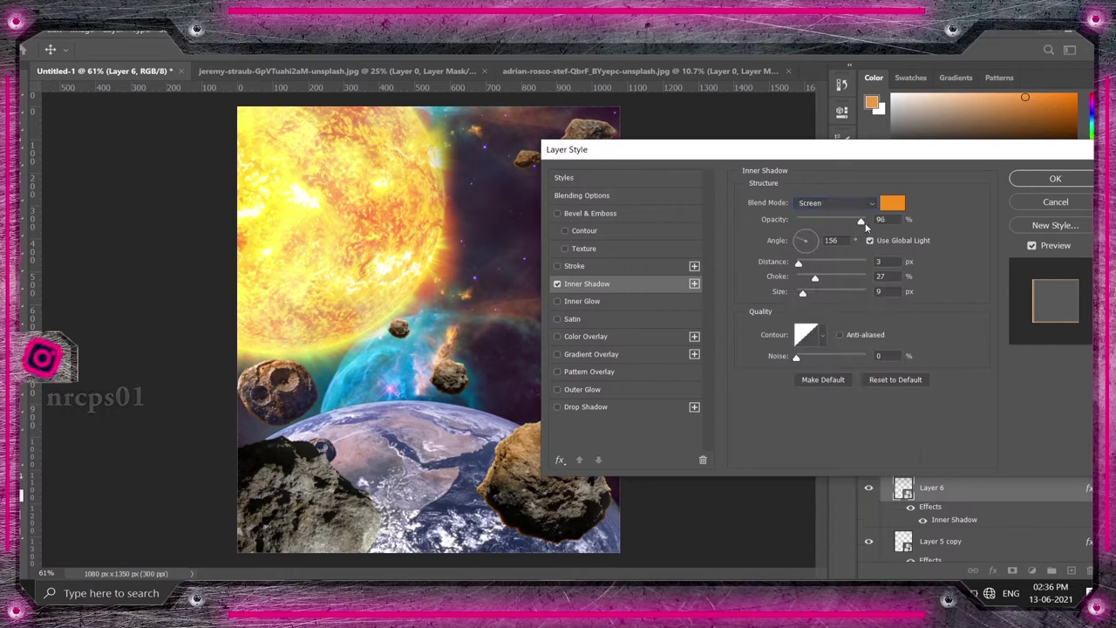
{"action": "left_click_drag", "start_coordinate": [799, 266], "coordinate": [796, 266]}
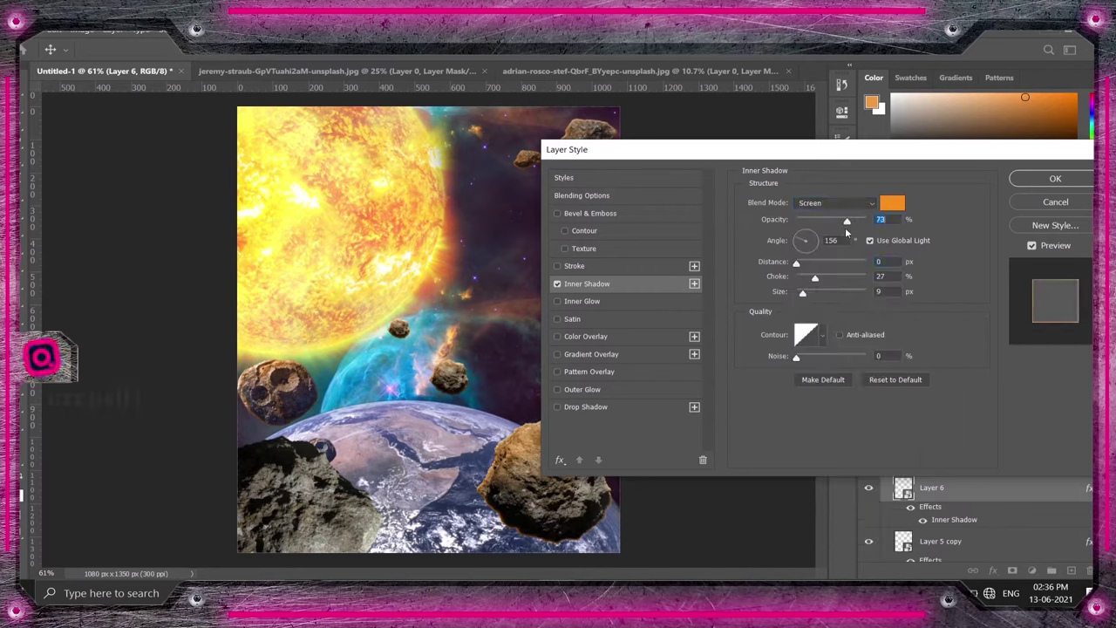
{"action": "left_click_drag", "start_coordinate": [803, 295], "coordinate": [800, 293]}
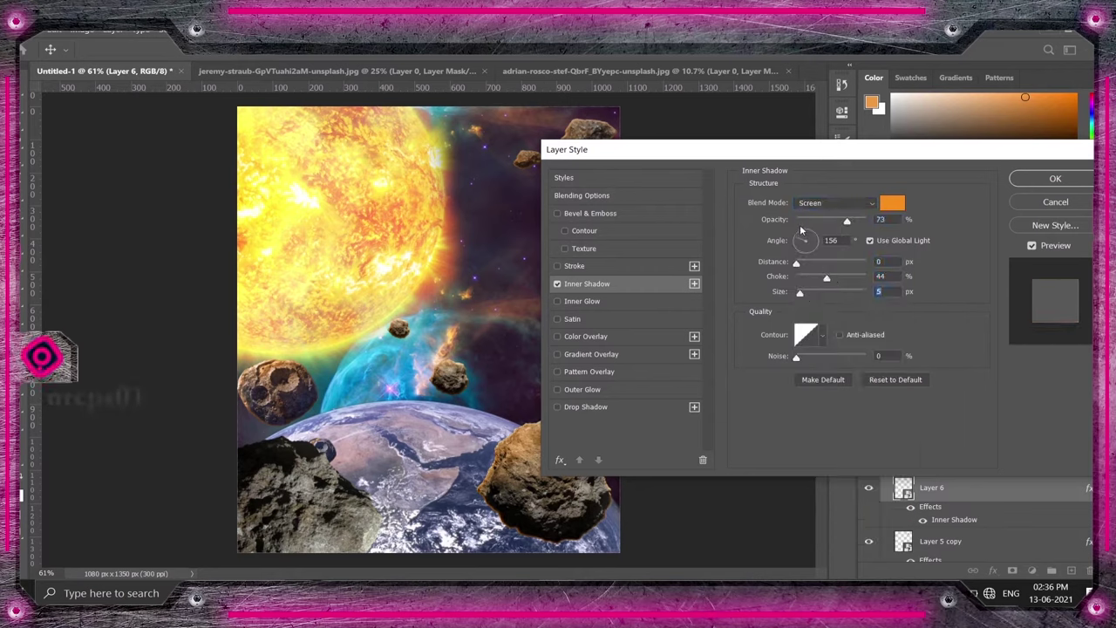
{"action": "left_click_drag", "start_coordinate": [803, 253], "coordinate": [801, 237]}
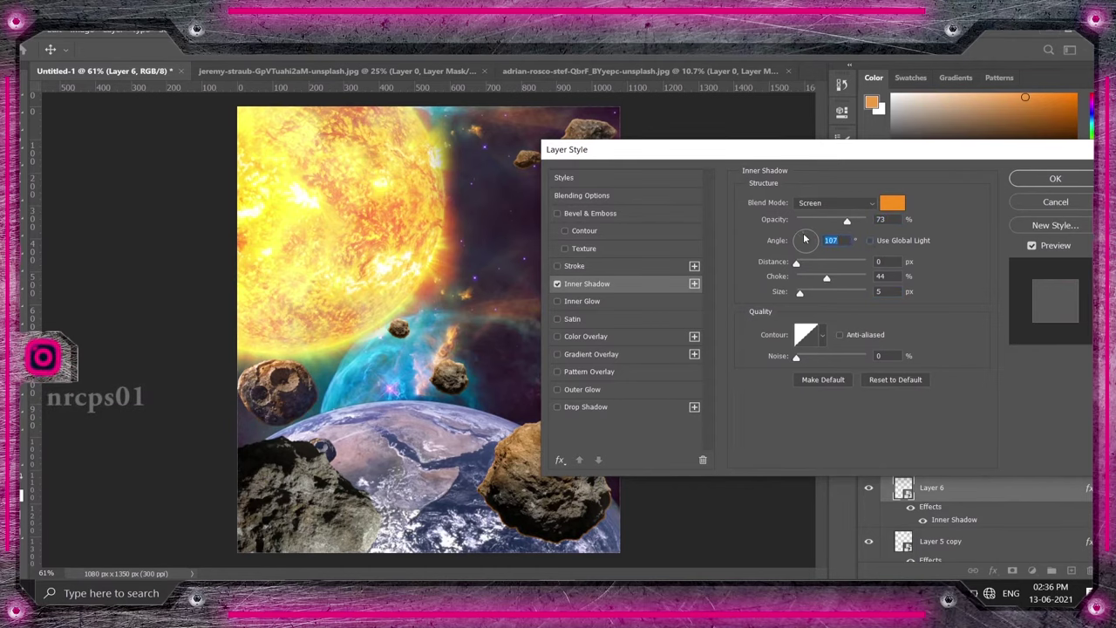
{"action": "left_click", "coordinate": [1051, 180]}
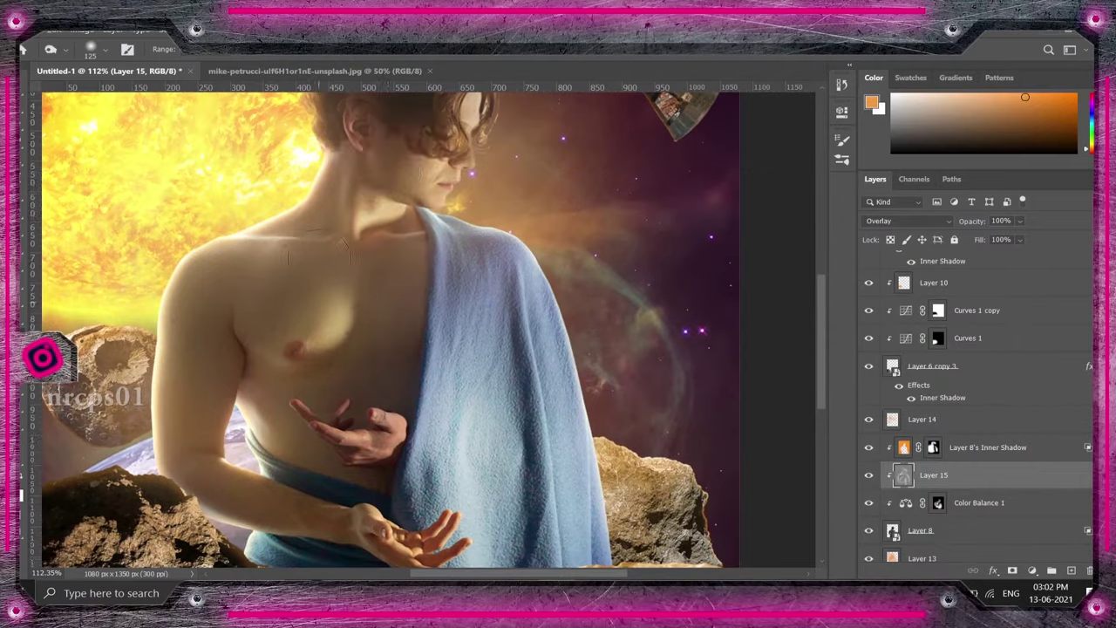
Step: Darken the shadow under the man's chin and along his neck
{"action": "scroll", "coordinate": [389, 175], "scroll_direction": "up", "scroll_amount": 5}
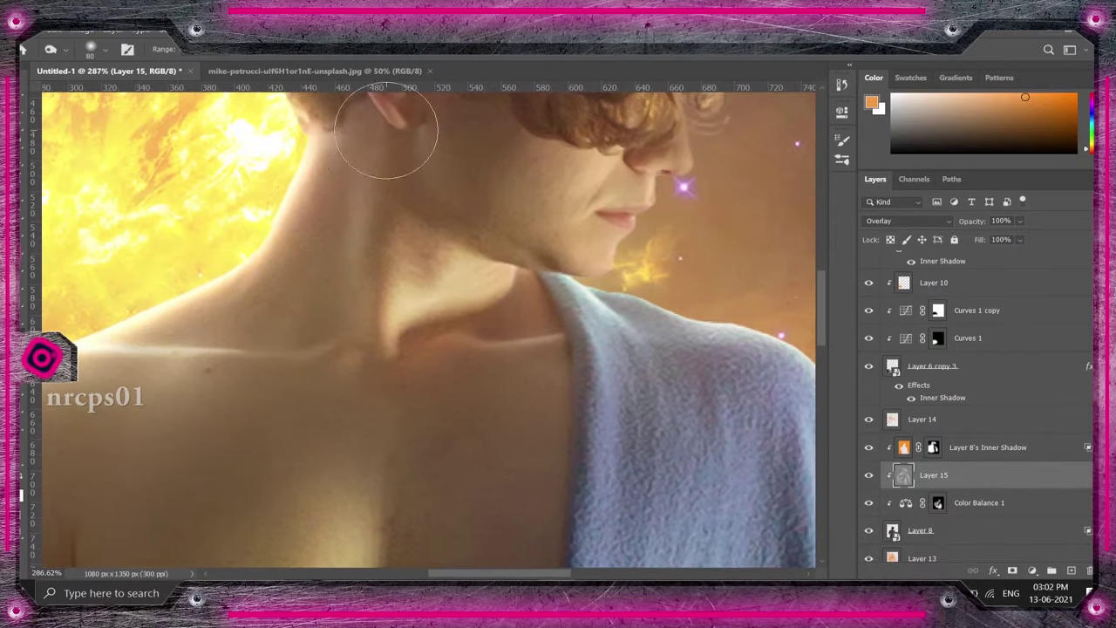
{"action": "key", "text": "bracketleft"}
{"action": "key", "text": "bracketleft"}
{"action": "key", "text": "bracketleft"}
{"action": "key", "text": "bracketleft"}
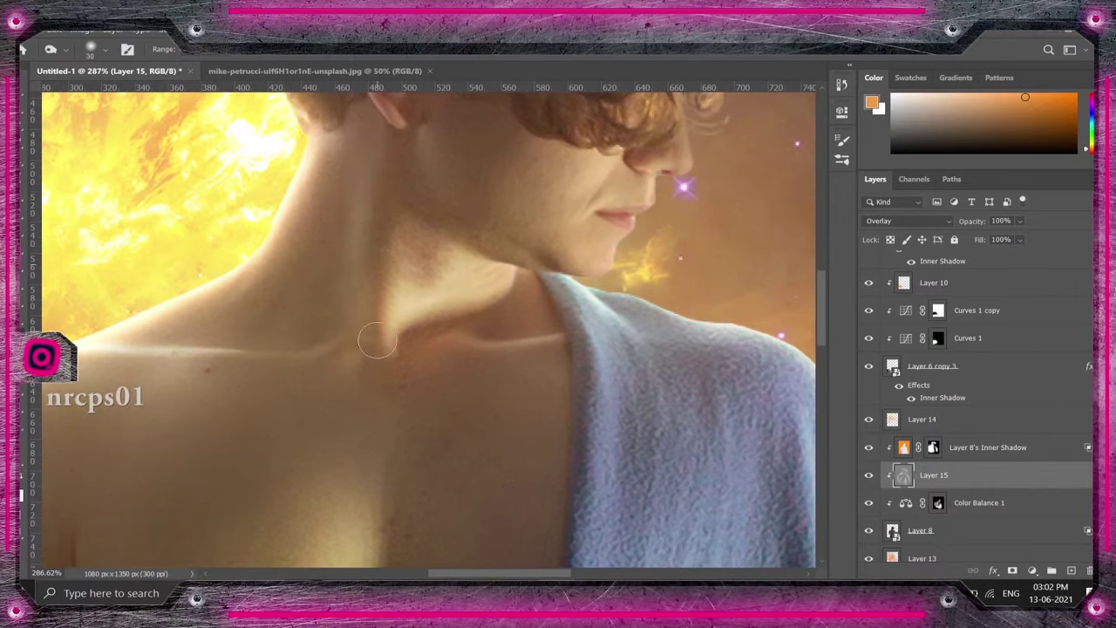
{"action": "scroll", "coordinate": [459, 219], "scroll_direction": "up", "scroll_amount": 2}
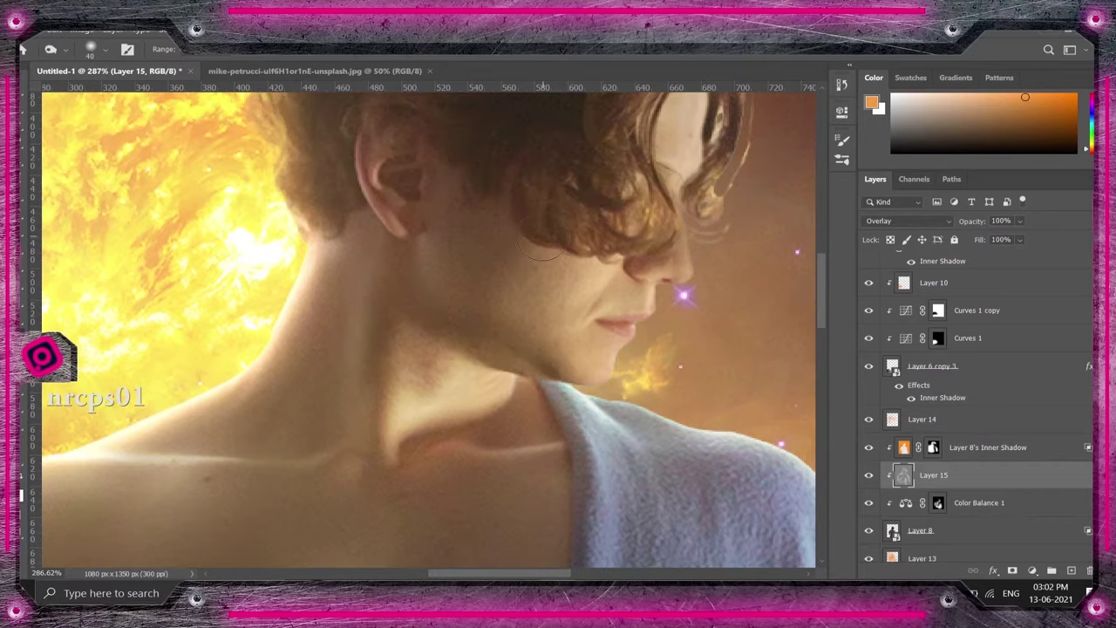
{"action": "key", "text": "bracketright"}
{"action": "key", "text": "bracketright"}
{"action": "key", "text": "bracketright"}
{"action": "scroll", "coordinate": [506, 294], "scroll_direction": "up", "scroll_amount": 2}
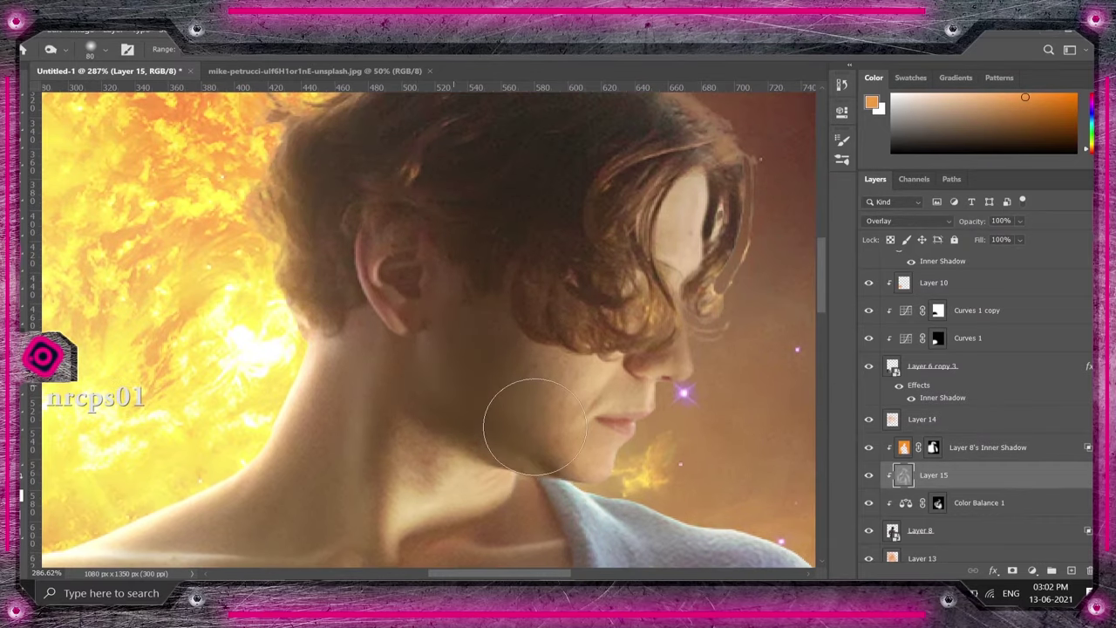
{"action": "scroll", "coordinate": [523, 409], "scroll_direction": "down", "scroll_amount": 2}
{"action": "scroll", "coordinate": [546, 285], "scroll_direction": "down", "scroll_amount": 2}
{"action": "mouse_move", "coordinate": [542, 281]}
{"action": "left_mouse_down"}
{"action": "mouse_move", "coordinate": [448, 310]}
{"action": "mouse_move", "coordinate": [437, 298]}
{"action": "left_mouse_up"}
Step: Shade the chest with the Sponge and Burn tools, then duplicate Layer 16
{"action": "scroll", "coordinate": [463, 388], "scroll_direction": "down", "scroll_amount": 2}
{"action": "key", "text": "bracketright"}
{"action": "key", "text": "bracketright"}
{"action": "key", "text": "bracketright"}
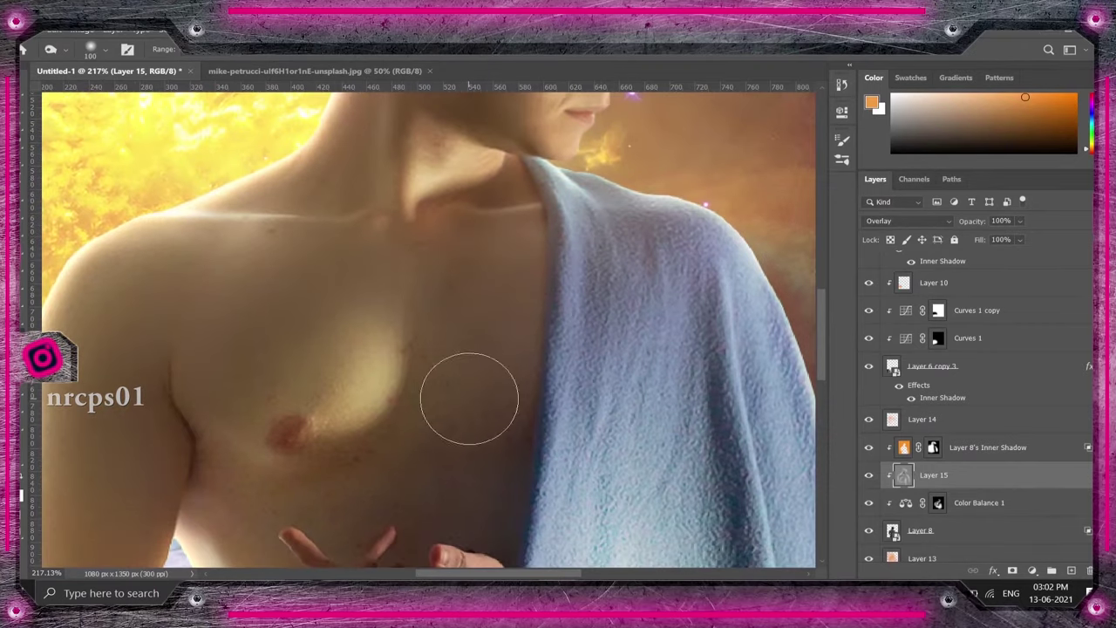
{"action": "scroll", "coordinate": [251, 523], "scroll_direction": "down", "scroll_amount": 2}
{"action": "scroll", "coordinate": [251, 523], "scroll_direction": "down", "scroll_amount": 1}
{"action": "key", "text": "shift+o"}
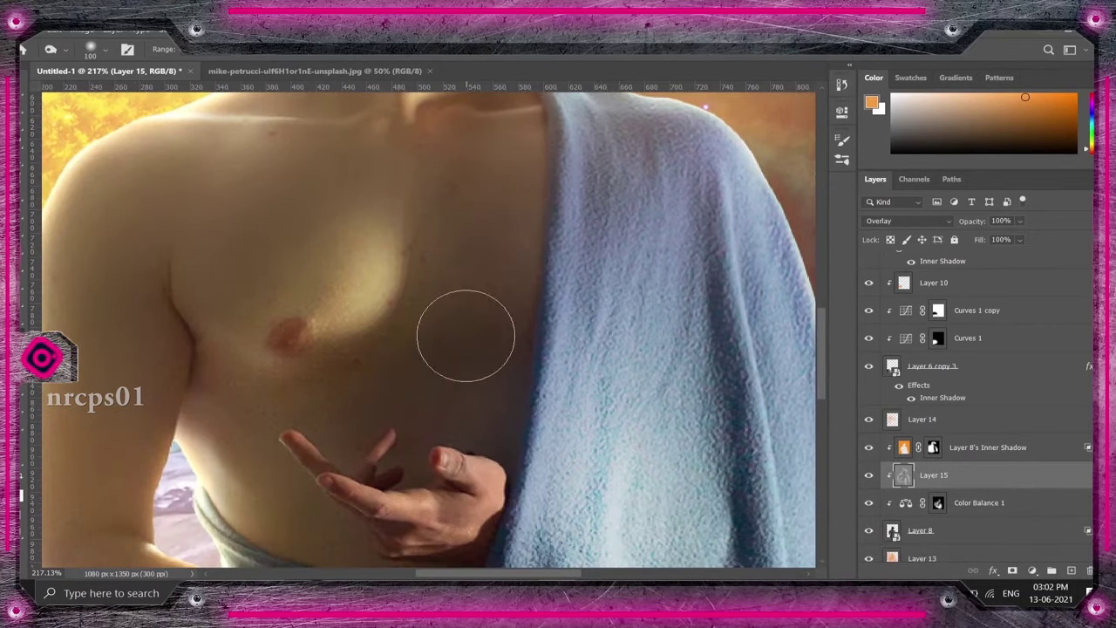
{"action": "key", "text": "shift+o"}
{"action": "scroll", "coordinate": [331, 374], "scroll_direction": "down", "scroll_amount": 1}
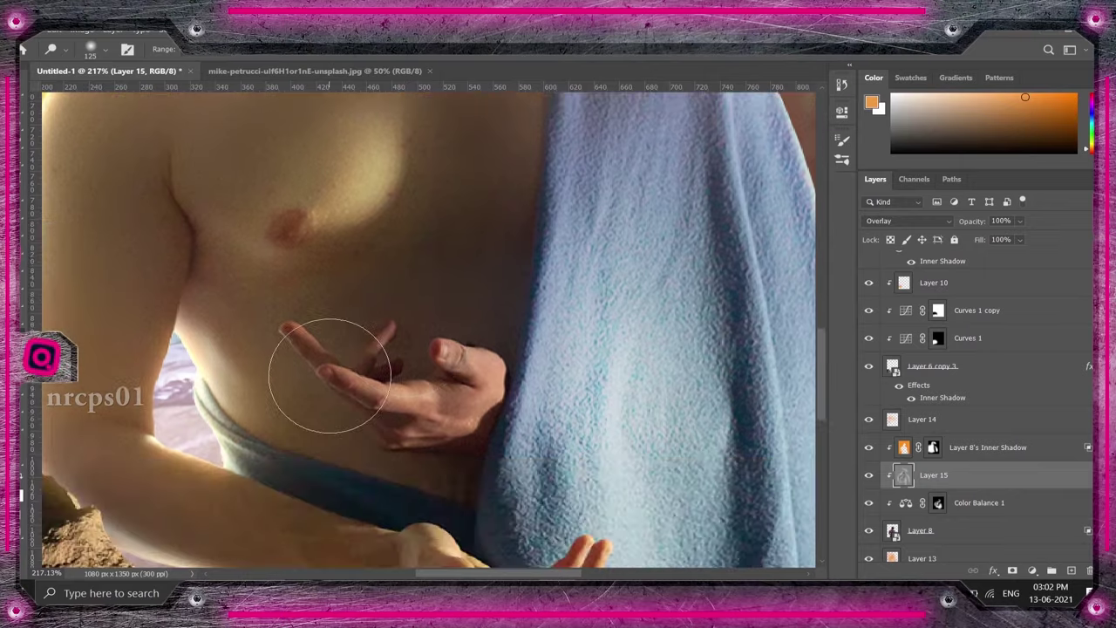
{"action": "key", "text": "bracketleft"}
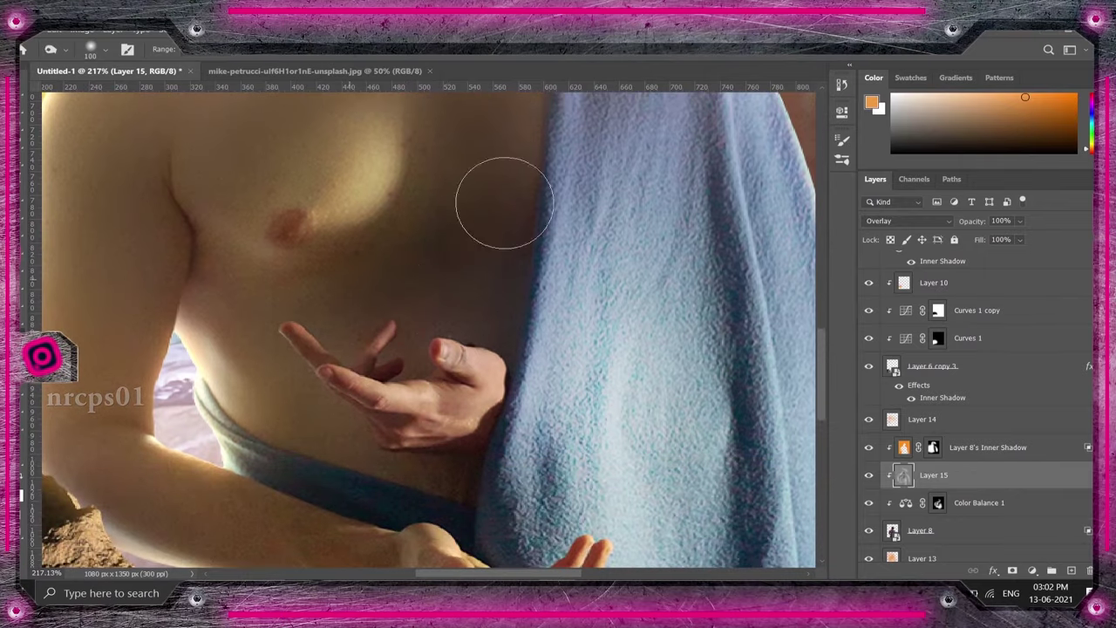
{"action": "scroll", "coordinate": [488, 383], "scroll_direction": "up", "scroll_amount": 1}
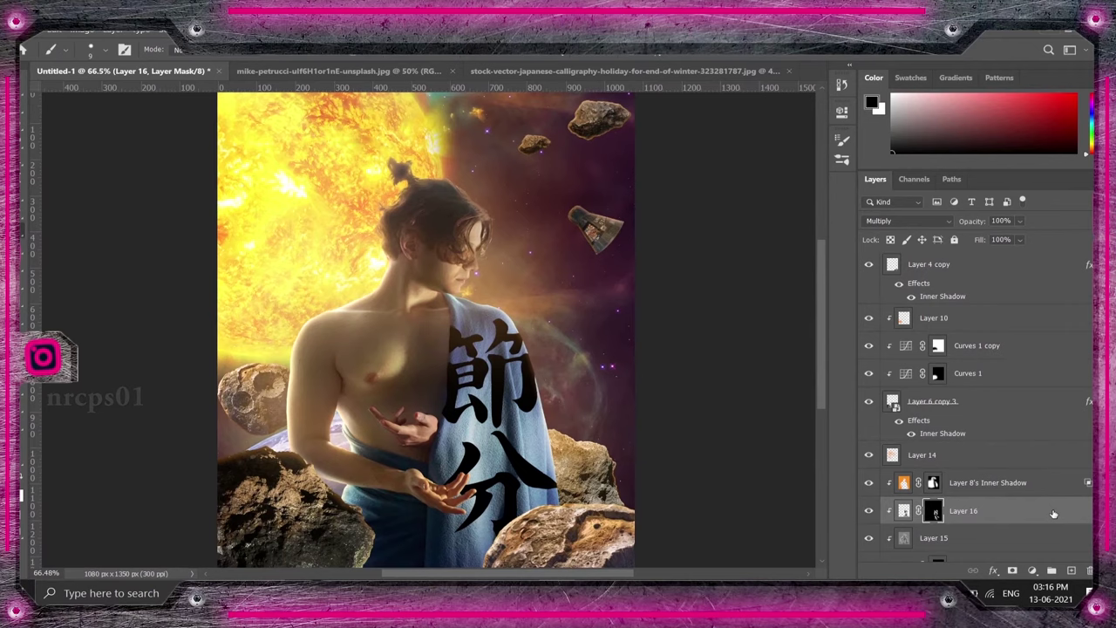
{"action": "key", "text": "ctrl+j"}
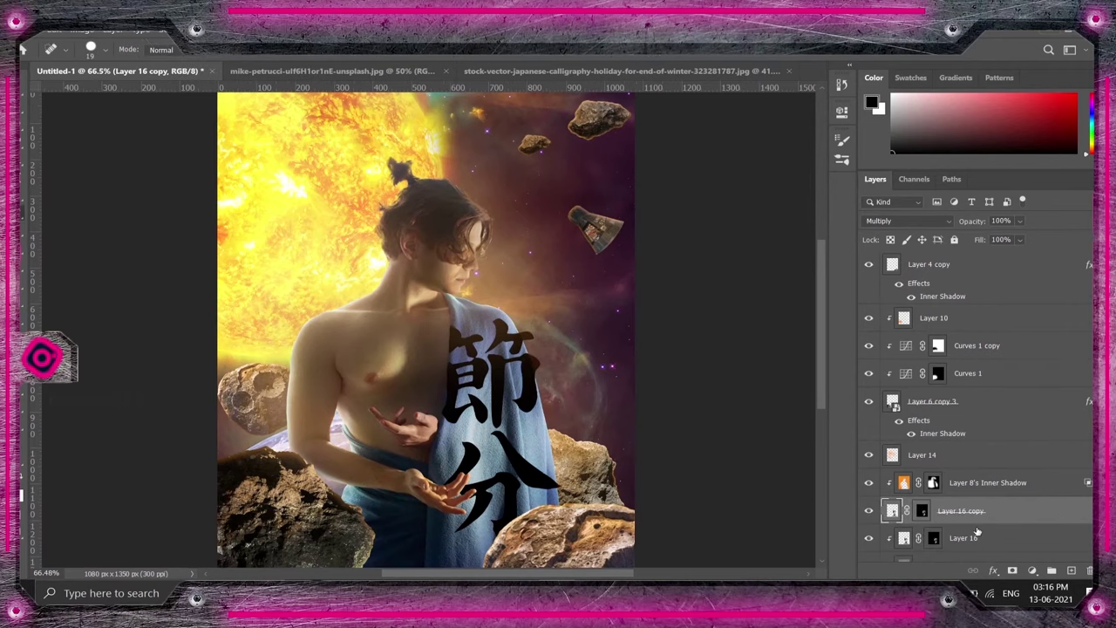
Step: Make the orb glow visible by showing Layers 18, 19, 20 and 21
{"action": "left_click", "coordinate": [907, 220]}
{"action": "left_click", "coordinate": [893, 344]}
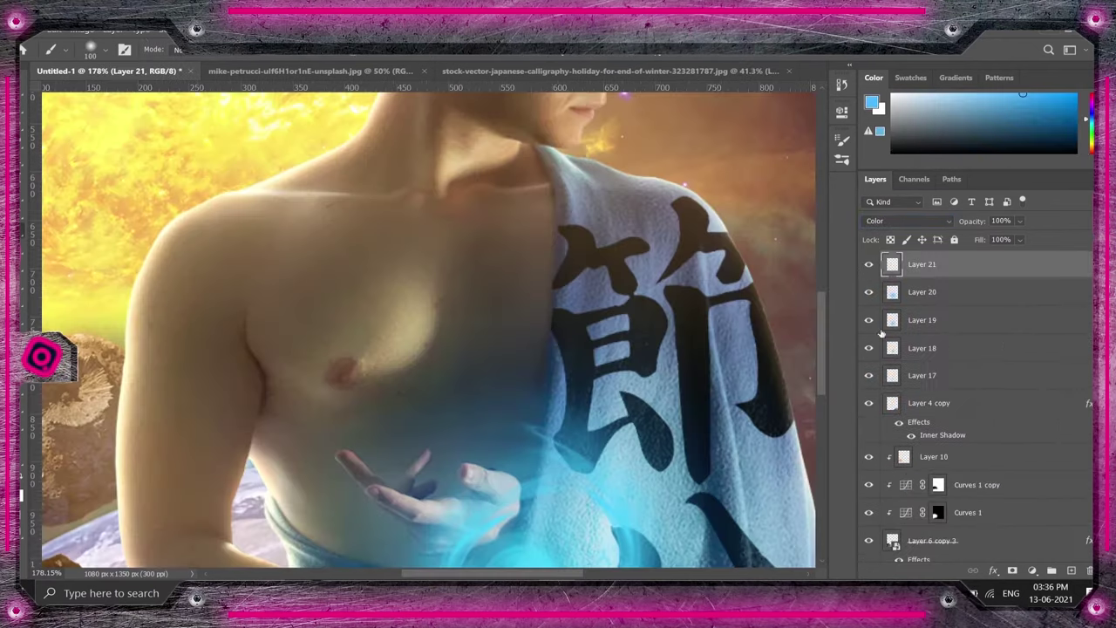
{"action": "key", "text": "ctrl+0"}
{"action": "left_click", "coordinate": [869, 348]}
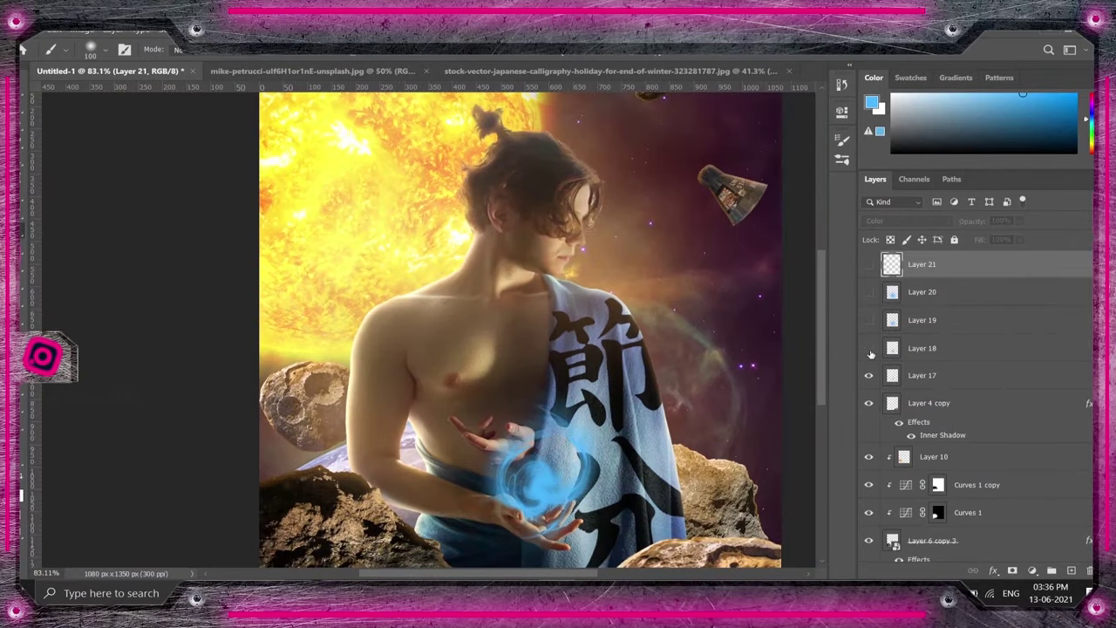
{"action": "left_click", "coordinate": [869, 320]}
{"action": "left_click", "coordinate": [869, 292]}
{"action": "left_click", "coordinate": [869, 264]}
Step: Erase the blue glow spilling onto the man's chest
{"action": "scroll", "coordinate": [454, 374], "scroll_direction": "up", "scroll_amount": 3}
{"action": "left_click_drag", "start_coordinate": [399, 401], "coordinate": [480, 270]}
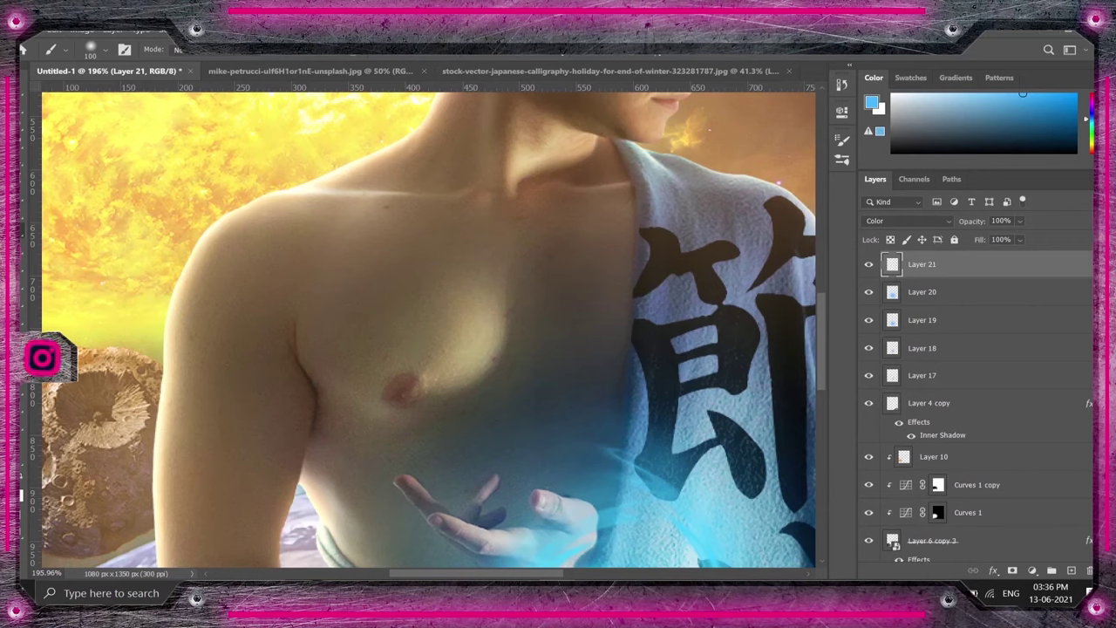
{"action": "key", "text": "bracketright"}
{"action": "key", "text": "bracketright"}
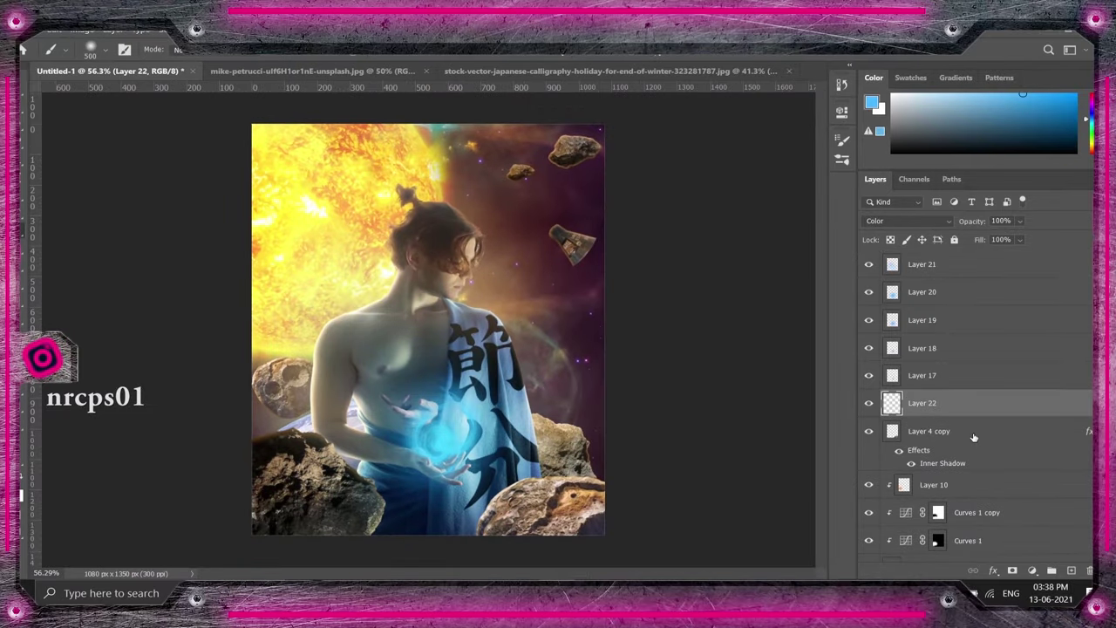
Step: Clip Layer 22 to the layer below, set it to Screen, and merge visible layers
{"action": "left_click", "coordinate": [959, 416], "text": "alt"}
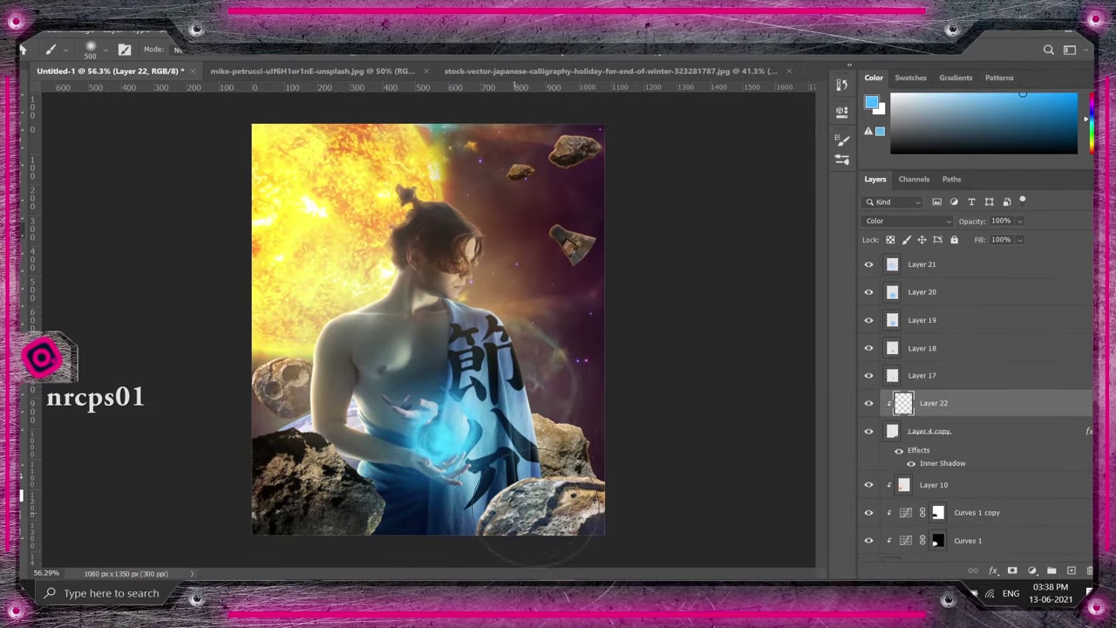
{"action": "left_click", "coordinate": [906, 221]}
{"action": "key", "text": "Escape"}
{"action": "left_click", "coordinate": [907, 221]}
{"action": "left_click", "coordinate": [872, 334]}
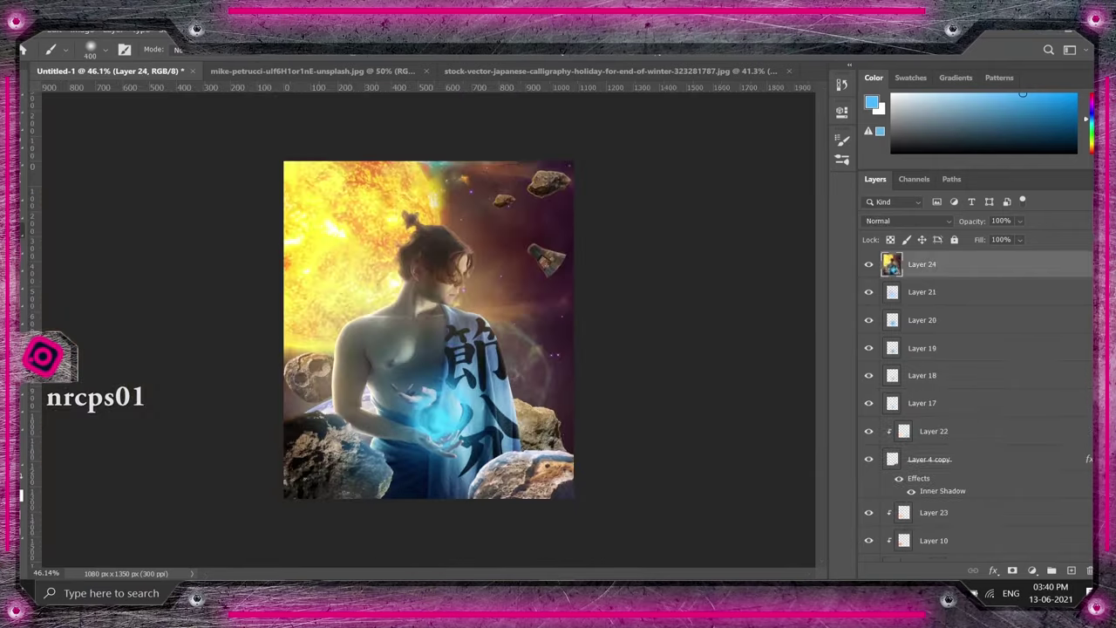
{"action": "key", "text": "shift+ctrl+a"}
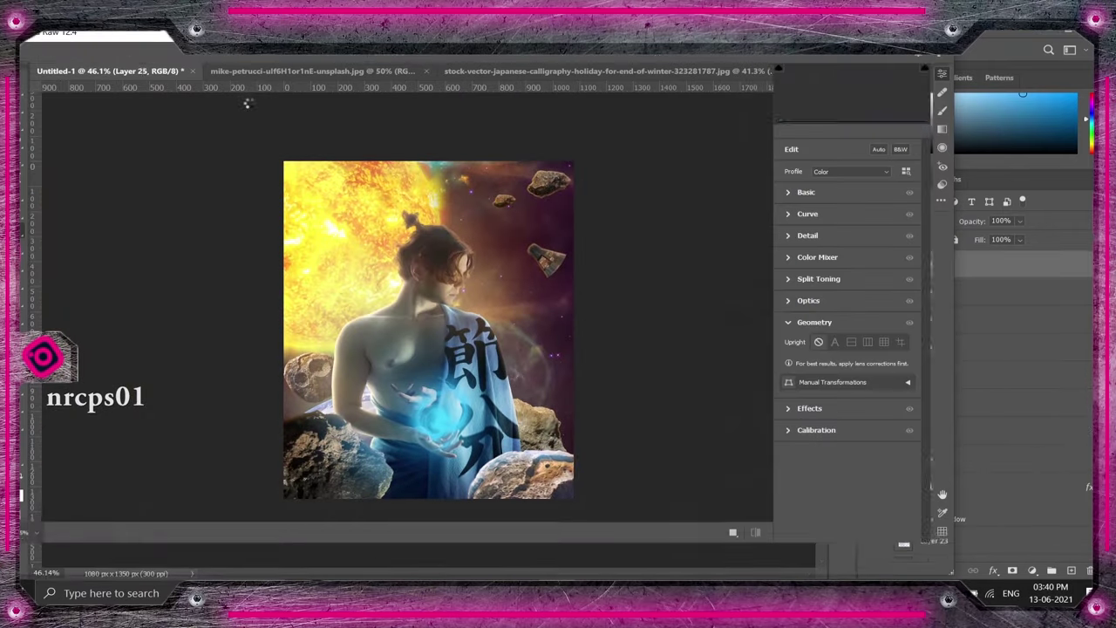
Step: In Camera Raw's Basic panel, warm temperature to +6, tint to +16, exposure 0.00
{"action": "left_click", "coordinate": [788, 193]}
{"action": "left_click_drag", "start_coordinate": [846, 235], "coordinate": [851, 238]}
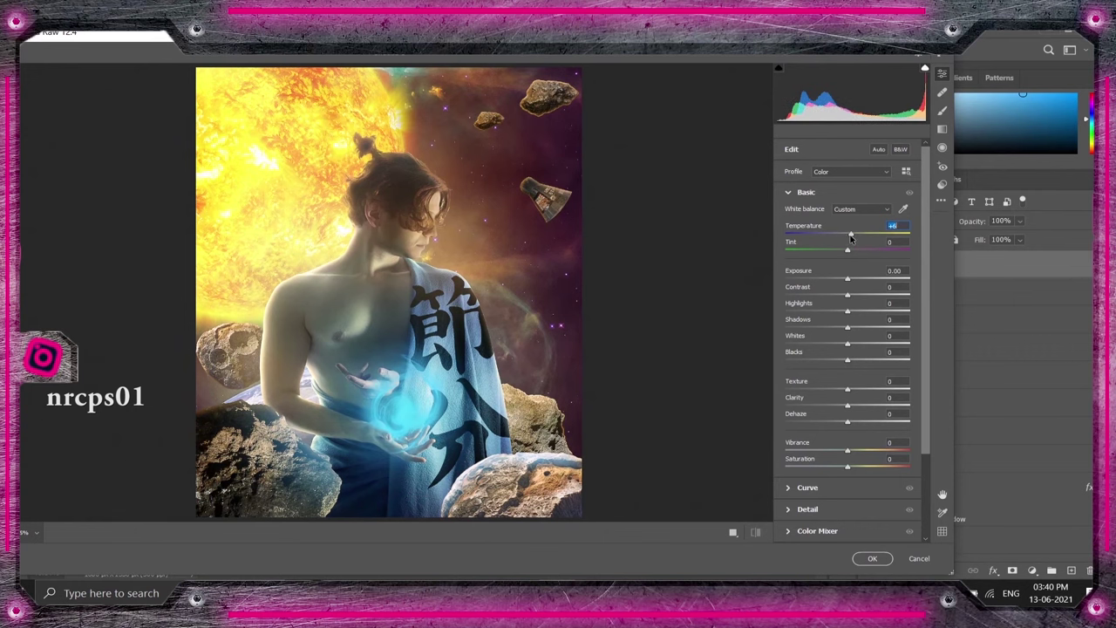
{"action": "mouse_move", "coordinate": [835, 251]}
{"action": "left_mouse_down"}
{"action": "mouse_move", "coordinate": [857, 251]}
{"action": "mouse_move", "coordinate": [877, 279]}
{"action": "mouse_move", "coordinate": [852, 284]}
{"action": "left_mouse_up"}
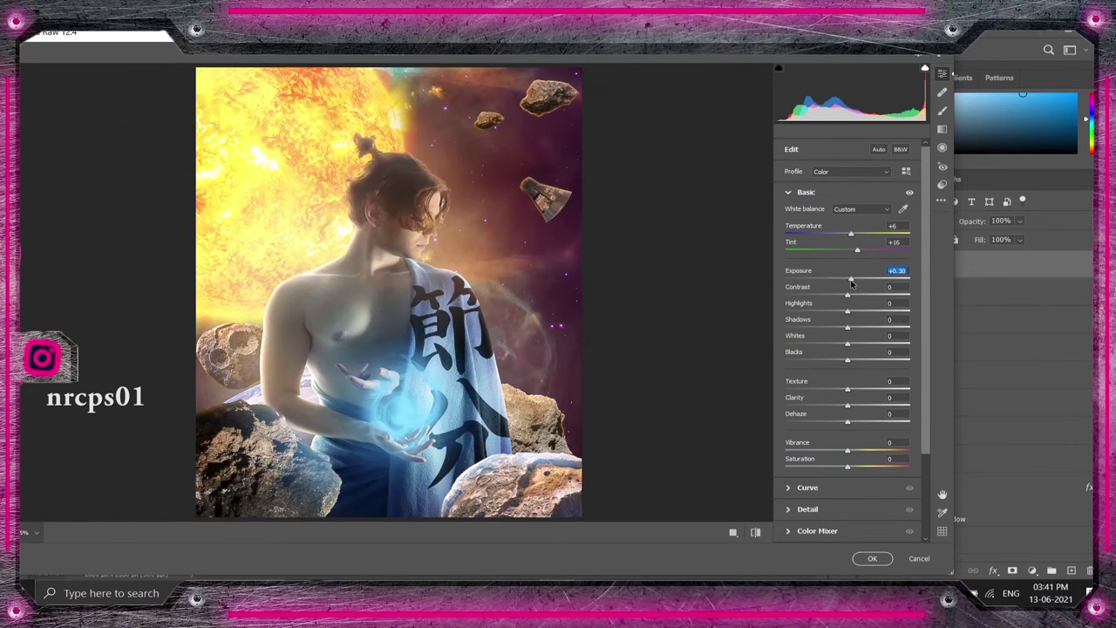
{"action": "mouse_move", "coordinate": [851, 280]}
{"action": "left_mouse_down"}
{"action": "mouse_move", "coordinate": [840, 360]}
{"action": "mouse_move", "coordinate": [866, 362]}
{"action": "left_mouse_up"}
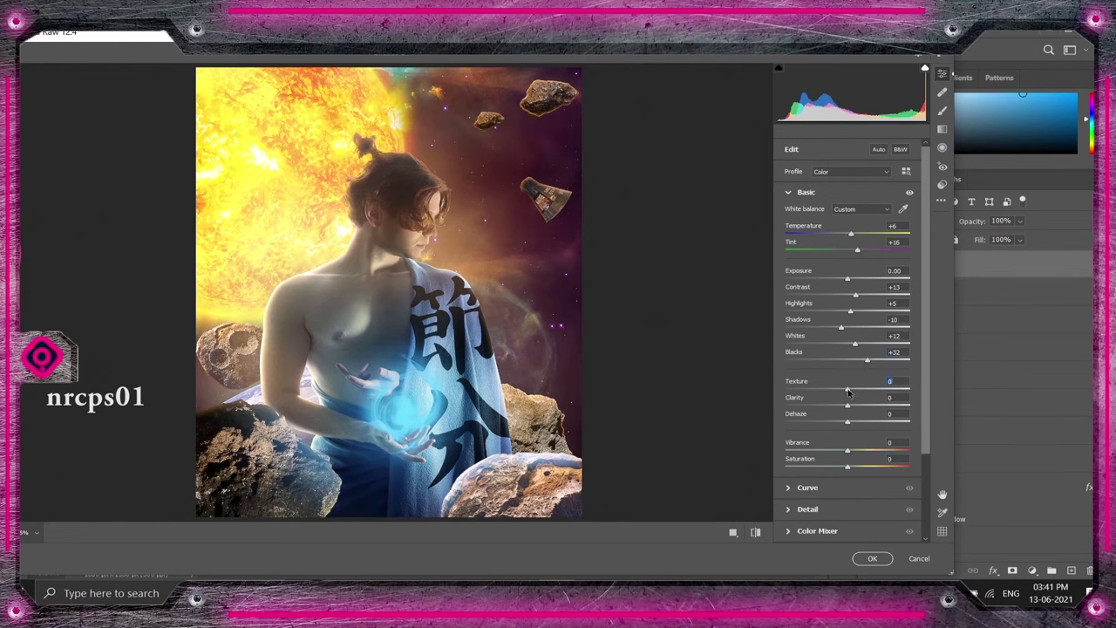